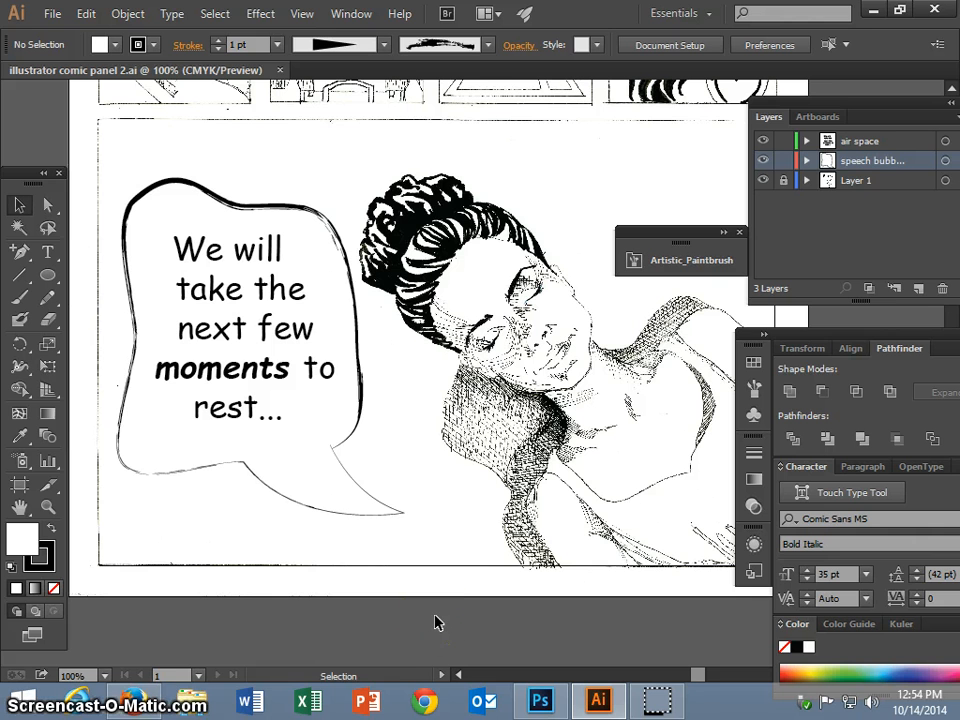
Step: Export the comic panel as a Photoshop PSD using the CMYK color model at medium 150 ppi with layers written
{"action": "left_click", "coordinate": [53, 14]}
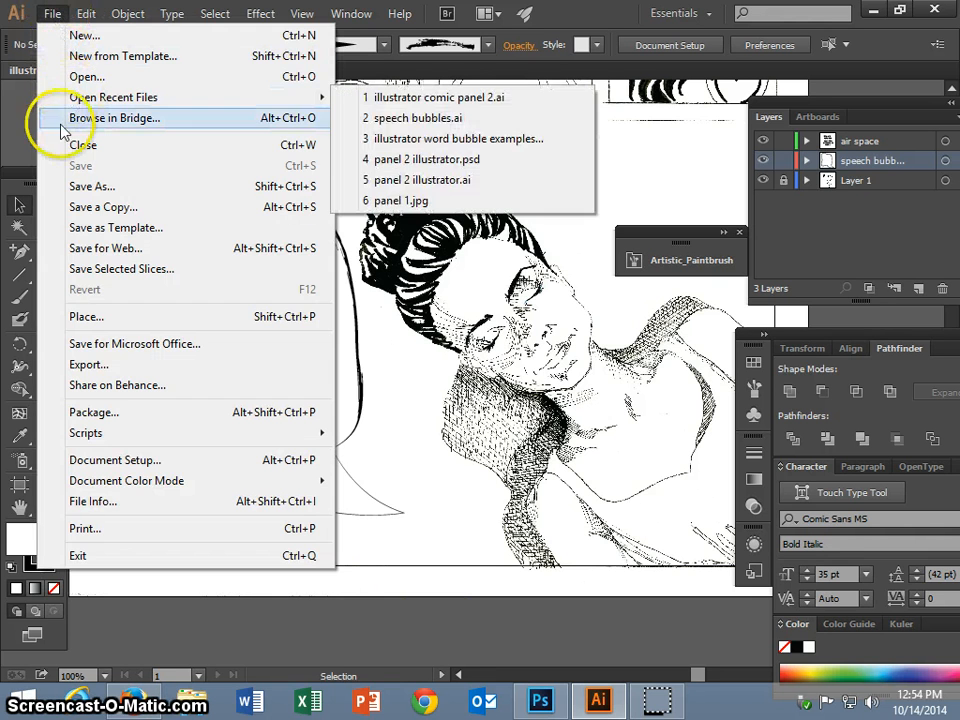
{"action": "left_click", "coordinate": [170, 366]}
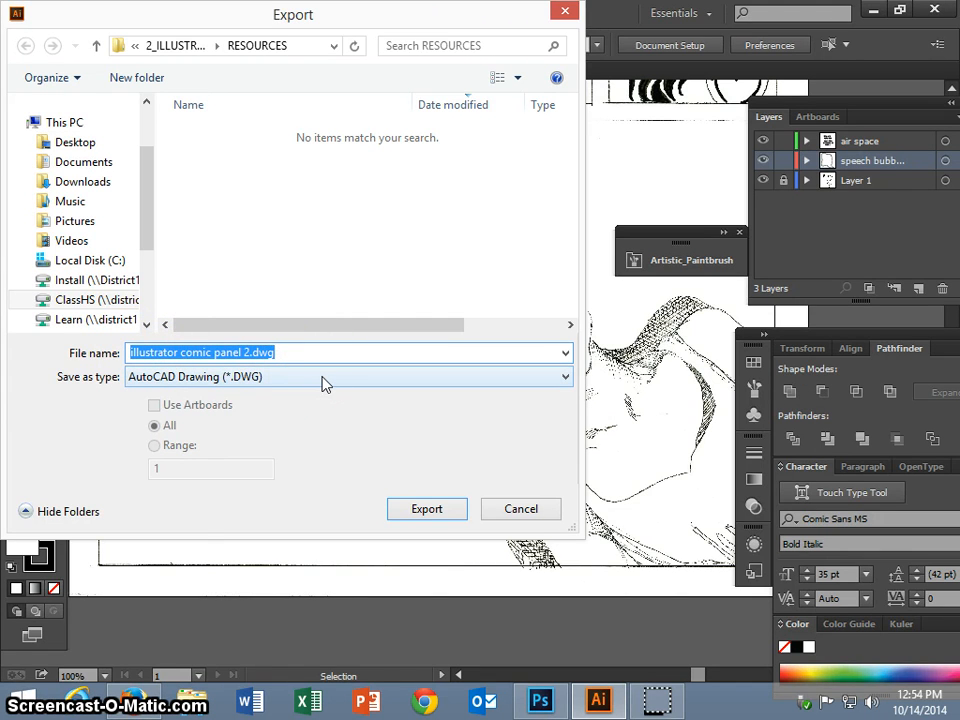
{"action": "left_click", "coordinate": [323, 384]}
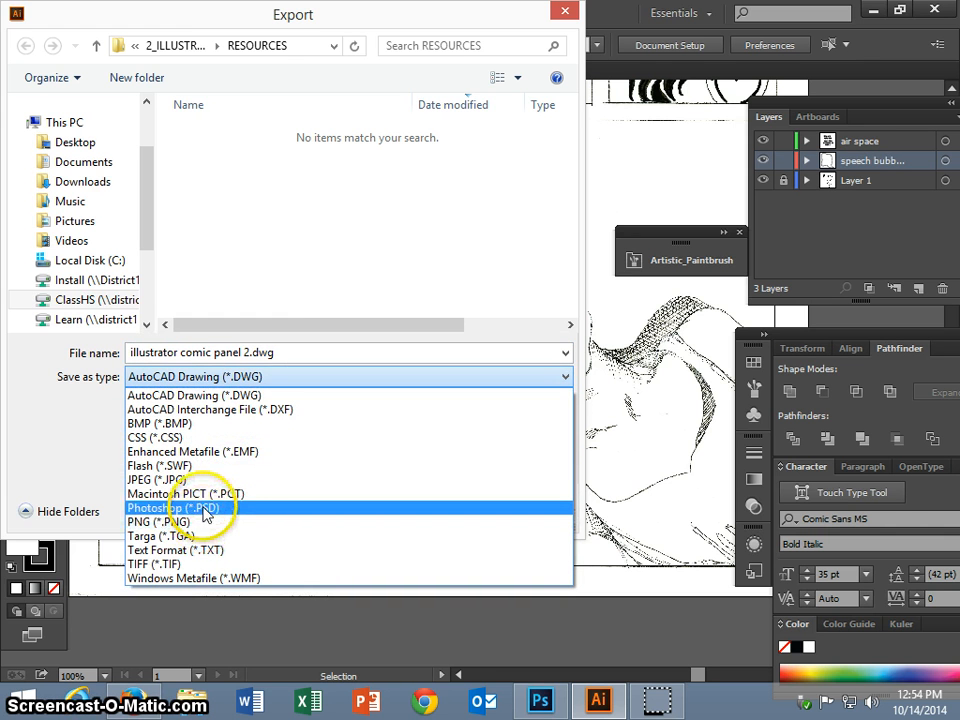
{"action": "left_click", "coordinate": [274, 512]}
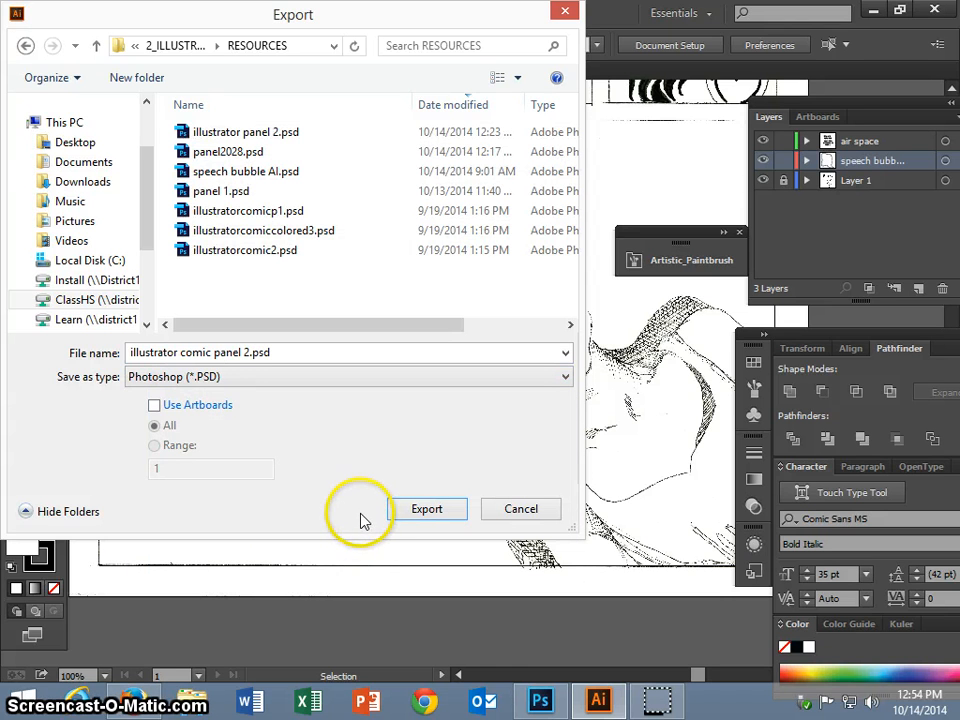
{"action": "left_click", "coordinate": [425, 509]}
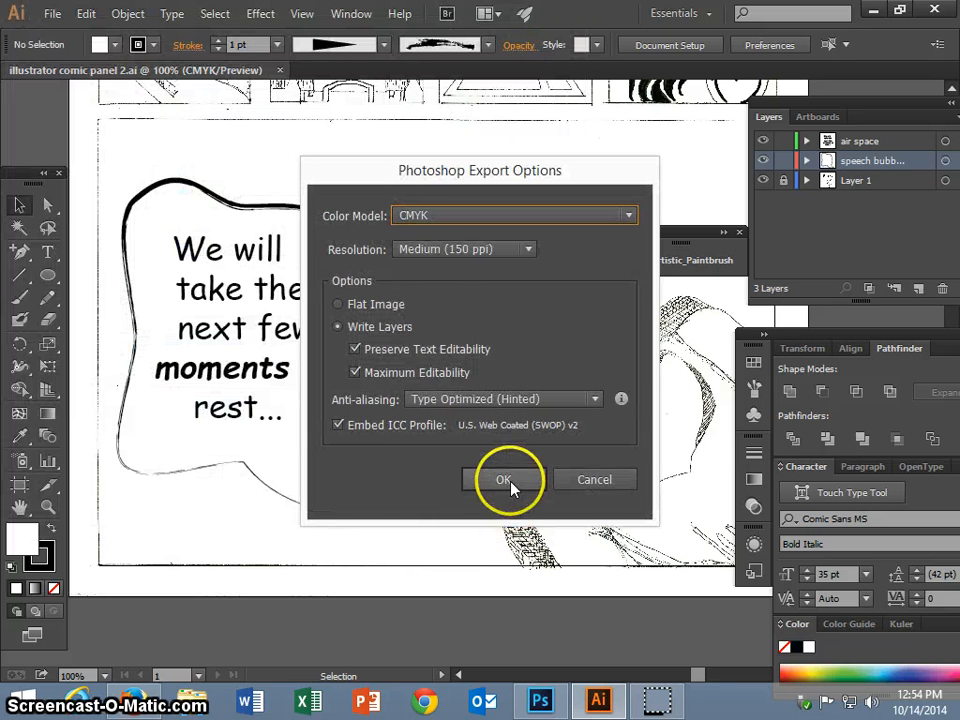
{"action": "left_click", "coordinate": [428, 220]}
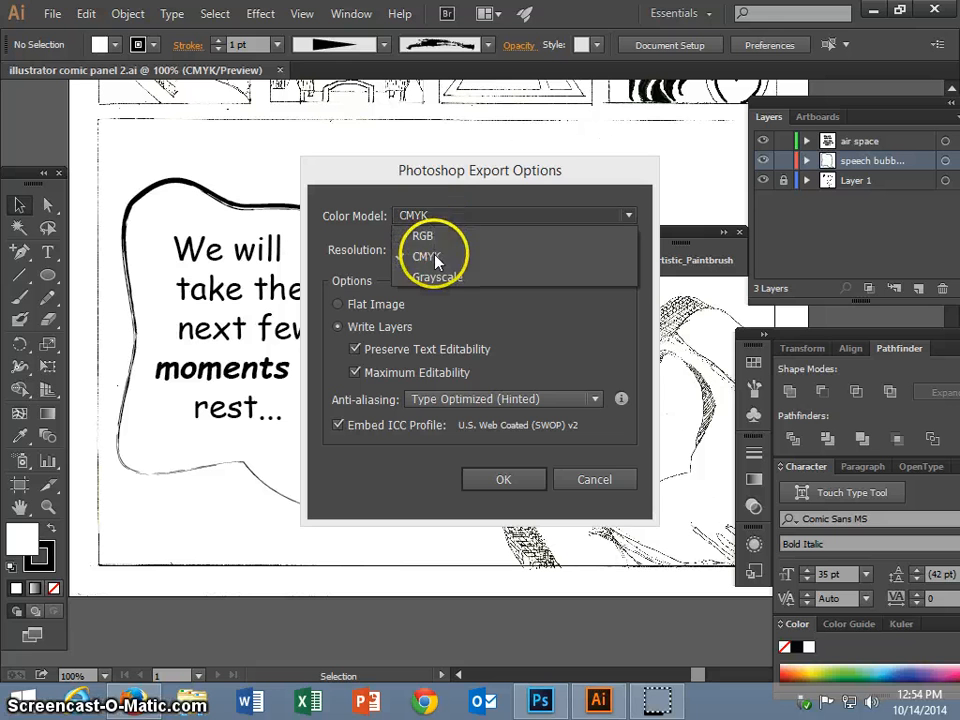
{"action": "left_click", "coordinate": [435, 257]}
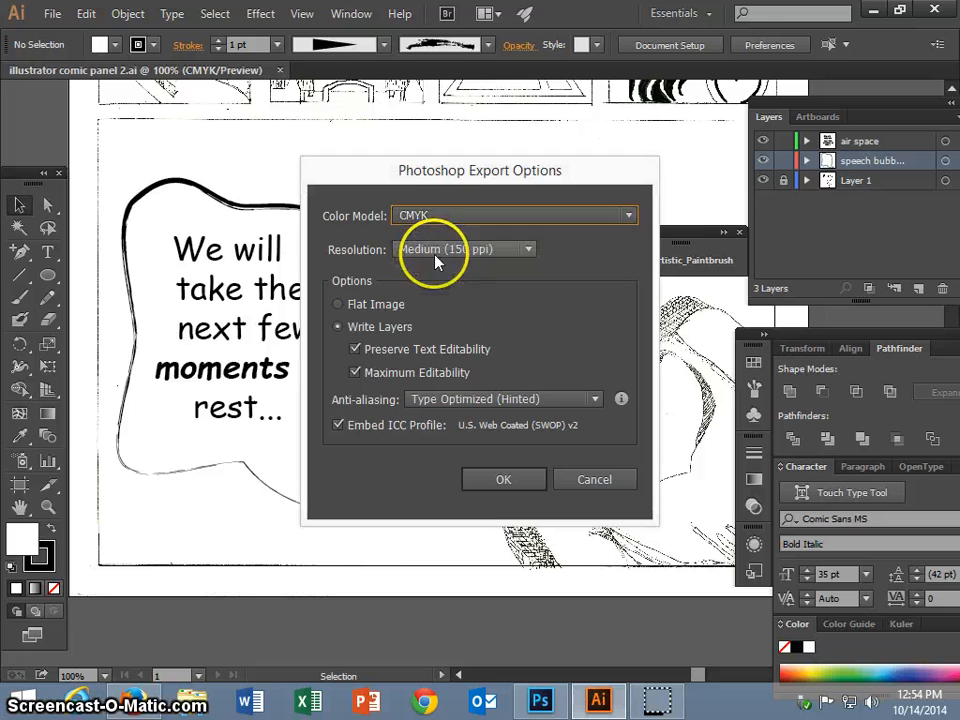
{"action": "left_click", "coordinate": [504, 479]}
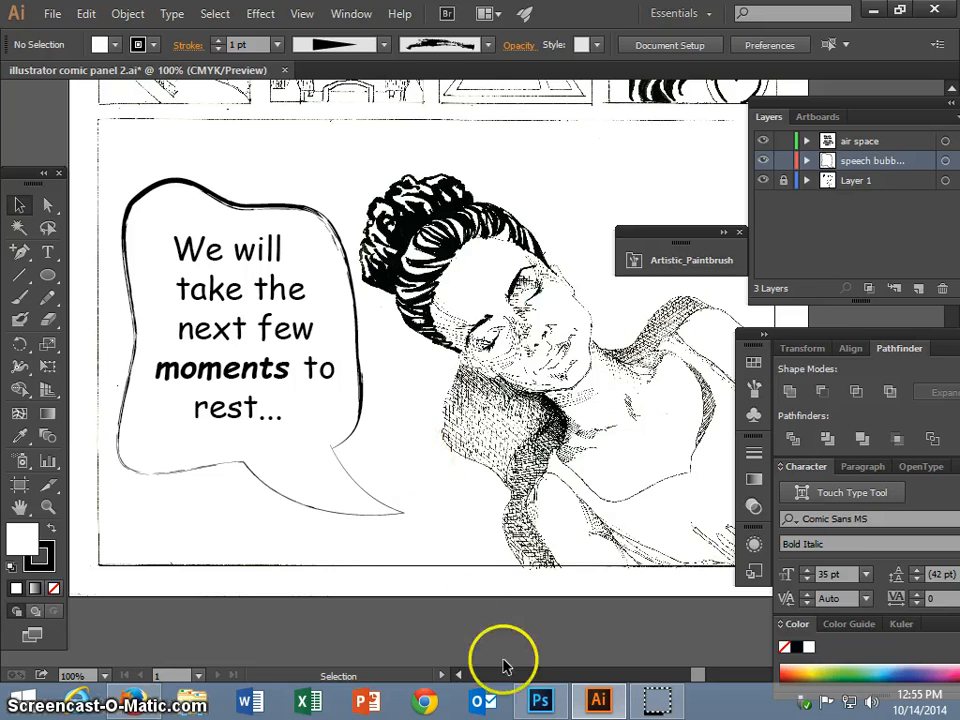
Step: Switch to Photoshop and open illustrator comic panel 2.psd from the RESOURCES folder
{"action": "left_click", "coordinate": [540, 703]}
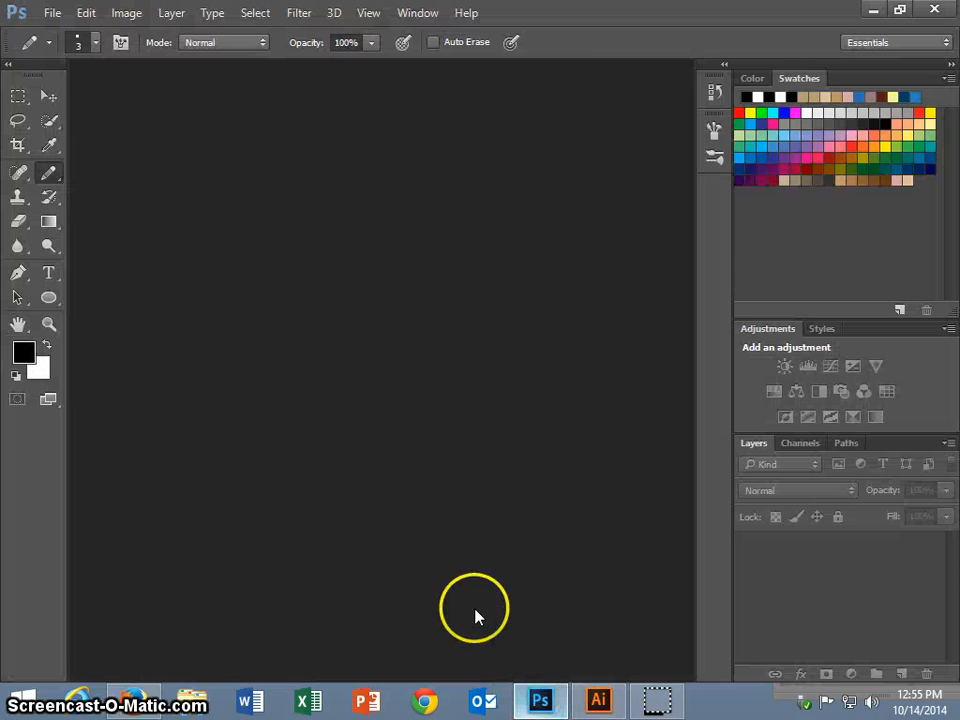
{"action": "left_click", "coordinate": [52, 13]}
{"action": "left_click", "coordinate": [52, 49]}
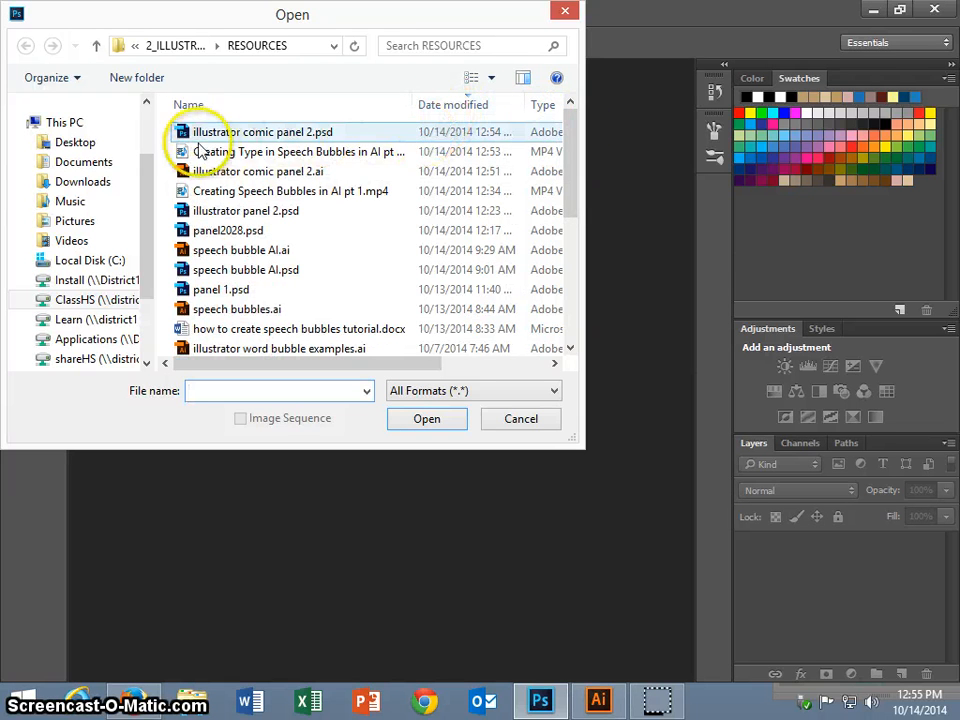
{"action": "left_click", "coordinate": [337, 140]}
{"action": "left_click", "coordinate": [430, 420]}
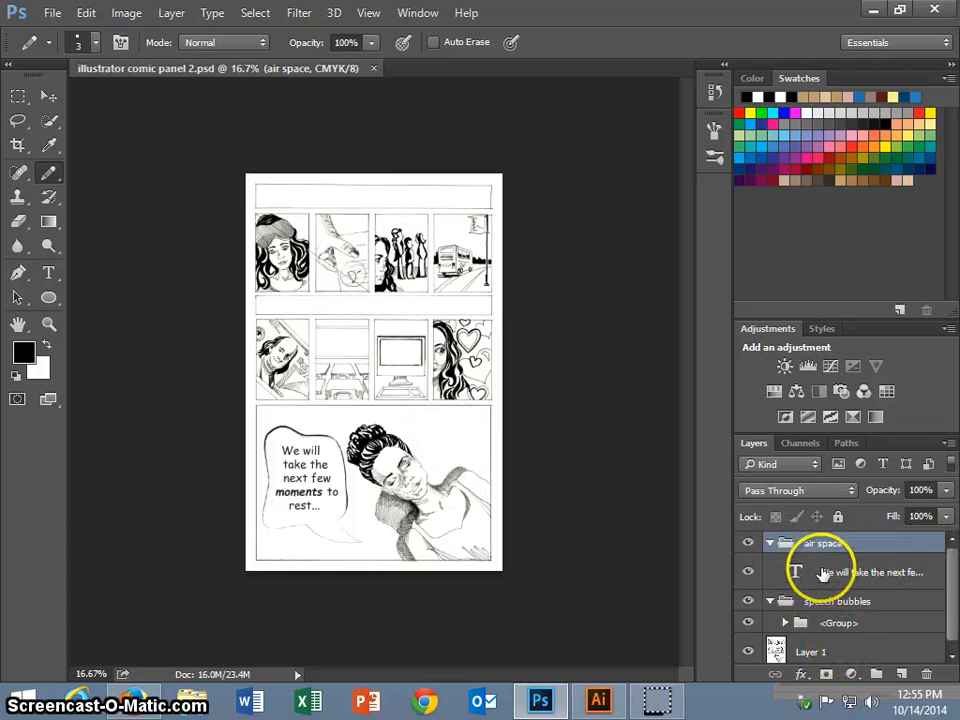
Step: Collapse the air space and speech bubbles layer groups
{"action": "key", "text": "ctrl+plus"}
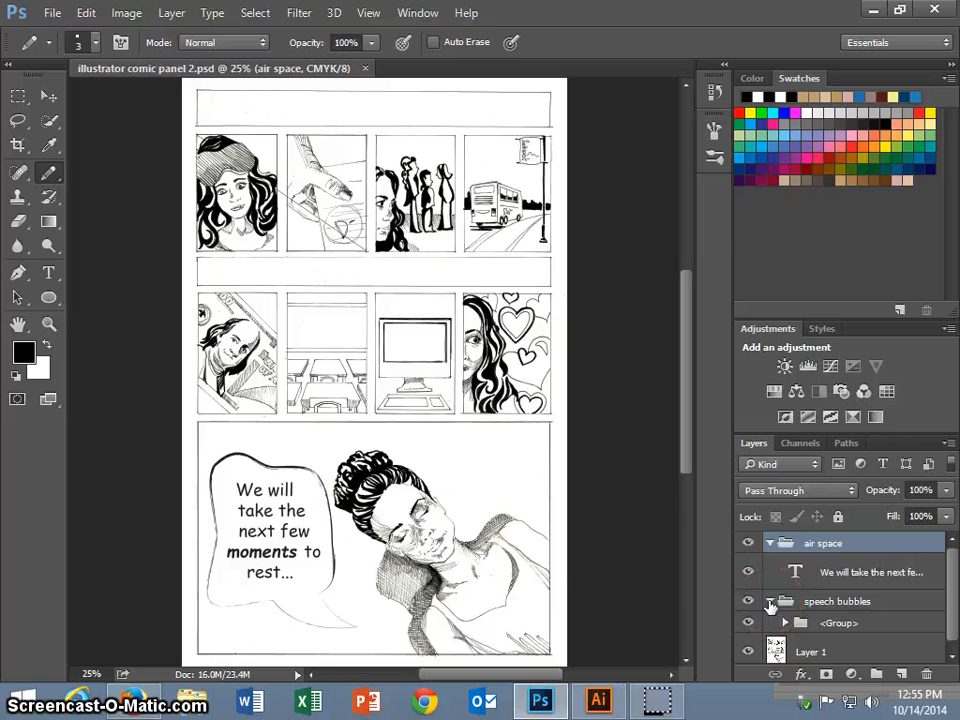
{"action": "left_click", "coordinate": [769, 543]}
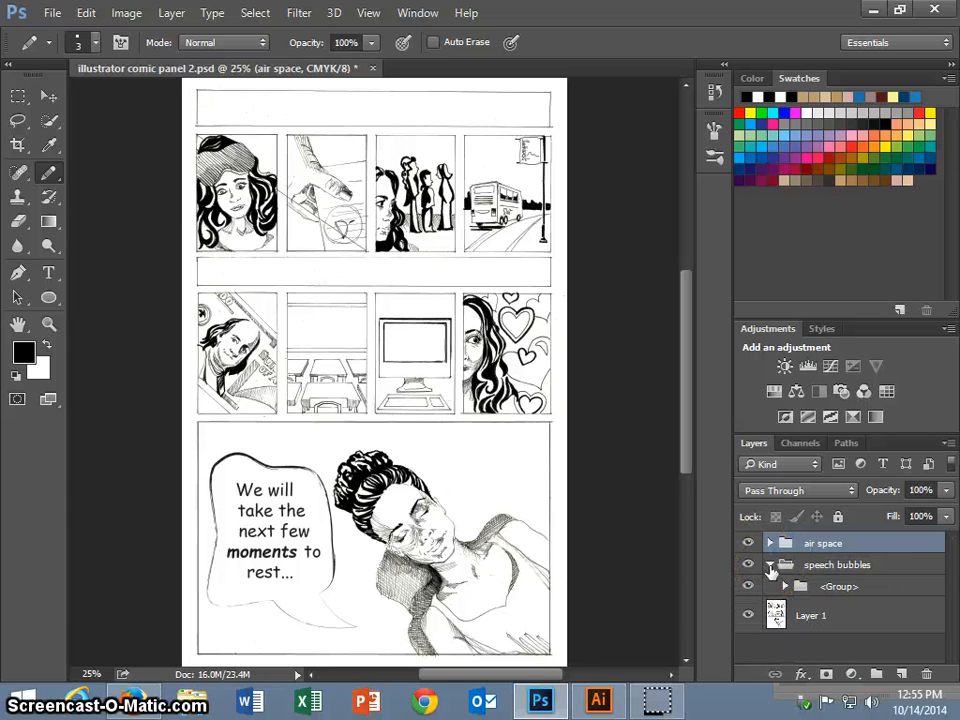
{"action": "left_click", "coordinate": [770, 566]}
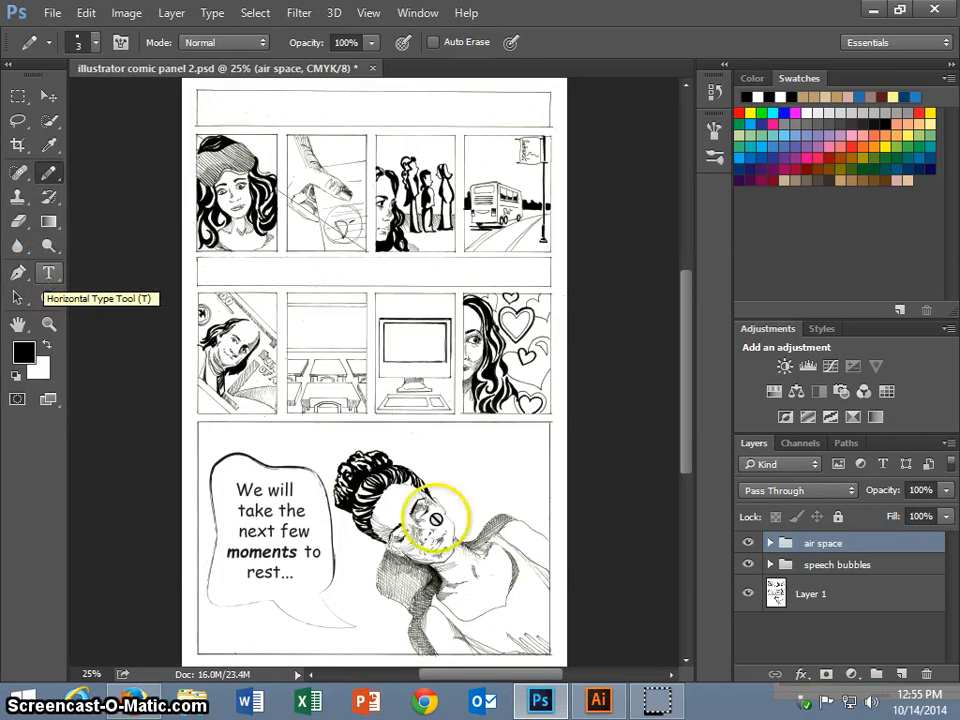
Step: Duplicate Layer 1 and fully lock the original layer
{"action": "key", "text": "ctrl+plus"}
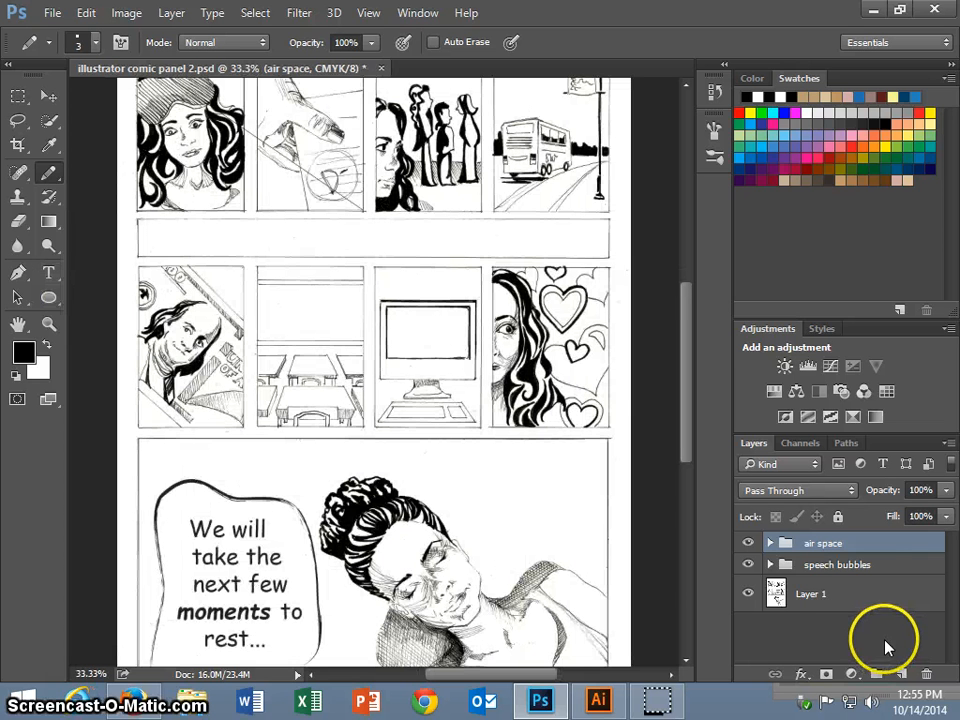
{"action": "scroll", "coordinate": [617, 371], "scroll_direction": "down", "scroll_amount": 2}
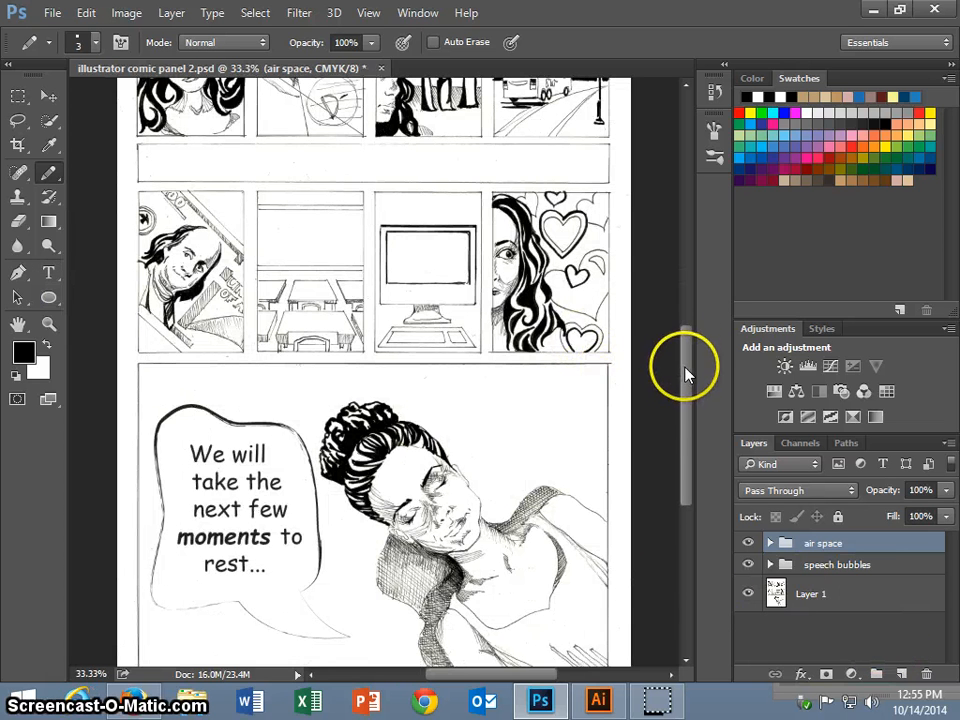
{"action": "left_click_drag", "start_coordinate": [685, 367], "coordinate": [681, 392]}
{"action": "key", "text": "ctrl+plus"}
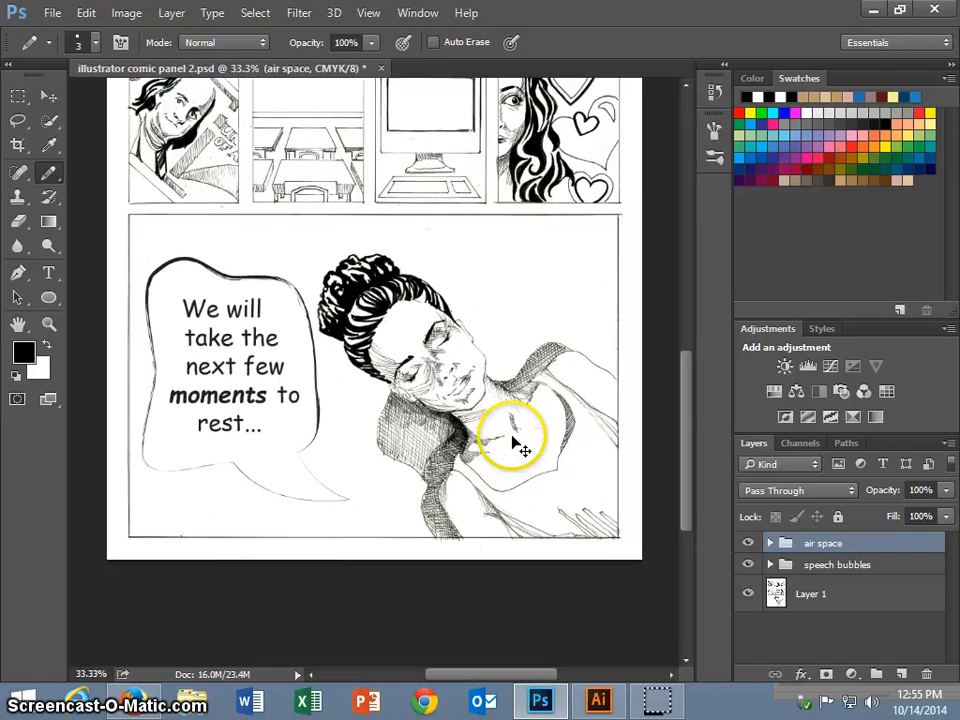
{"action": "key", "text": "ctrl+minus"}
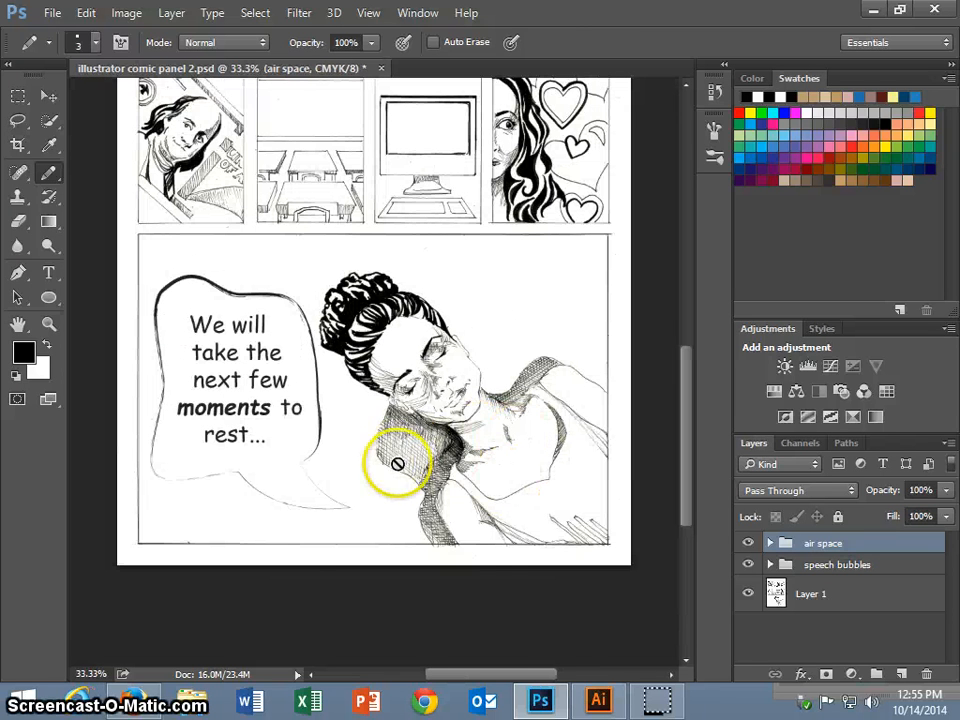
{"action": "left_click", "coordinate": [846, 600]}
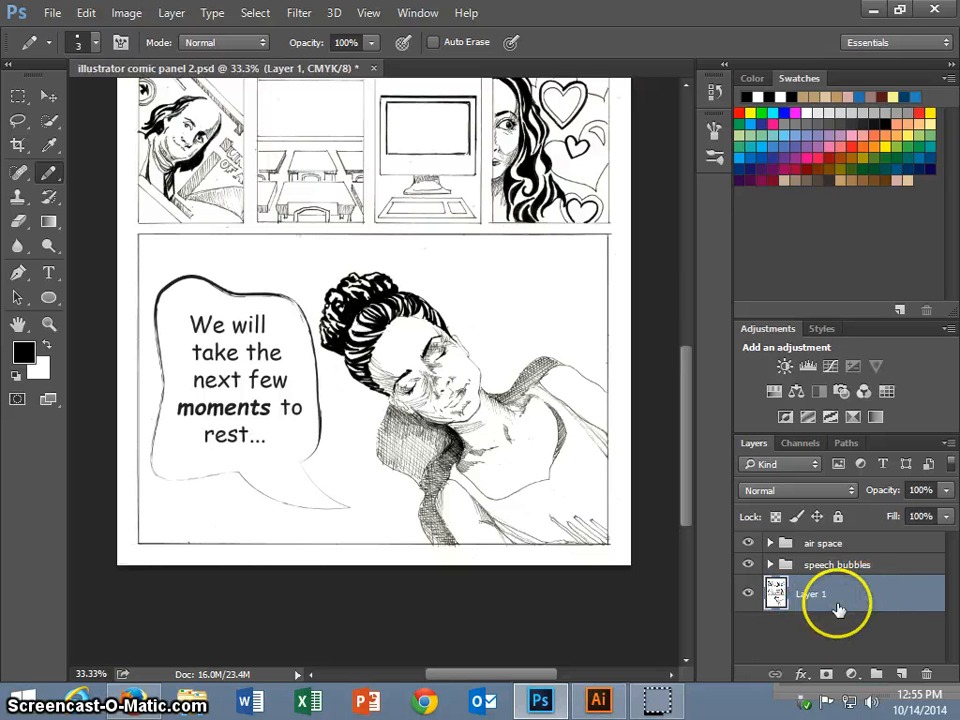
{"action": "left_click_drag", "start_coordinate": [828, 604], "coordinate": [900, 674]}
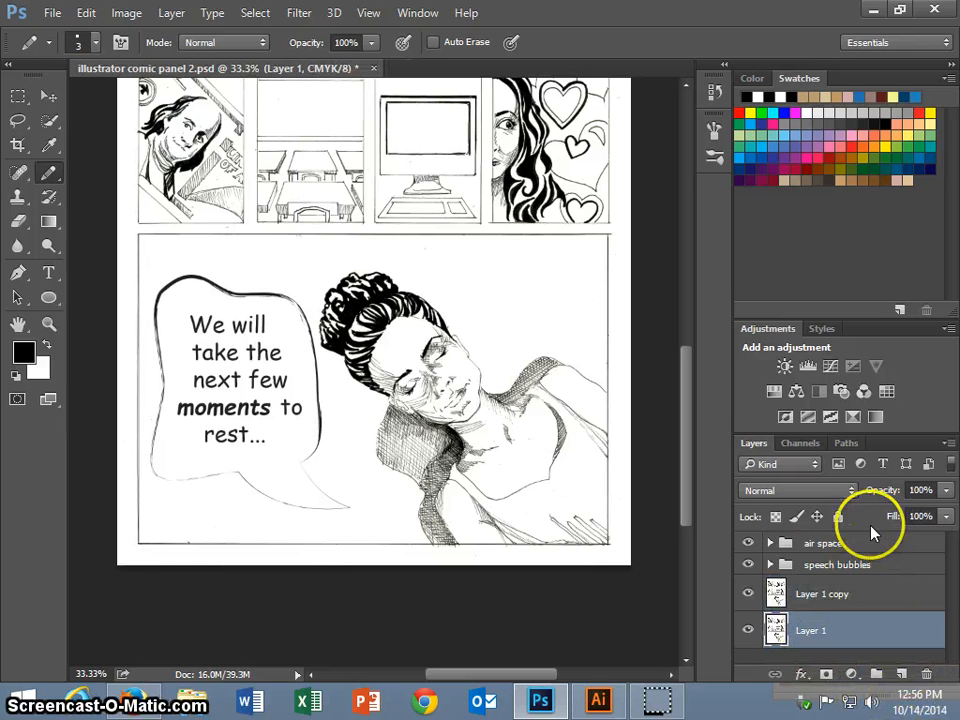
{"action": "left_click", "coordinate": [838, 516]}
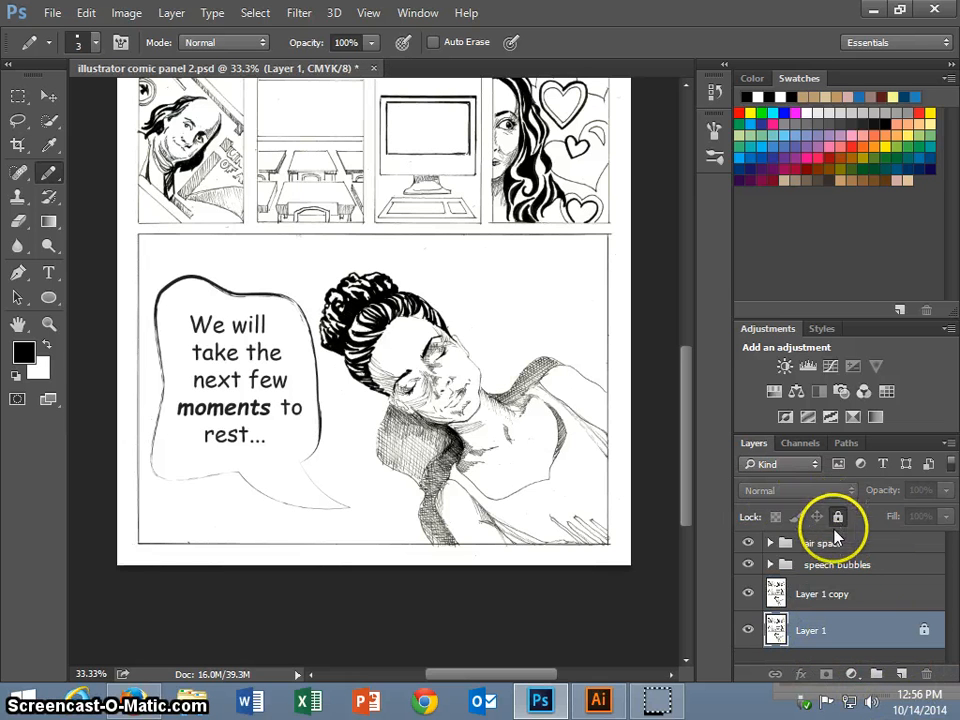
Step: Duplicate Layer 1 copy, naming the lower copy "painting copy" and the upper one "blending mode layer"
{"action": "left_click", "coordinate": [826, 602]}
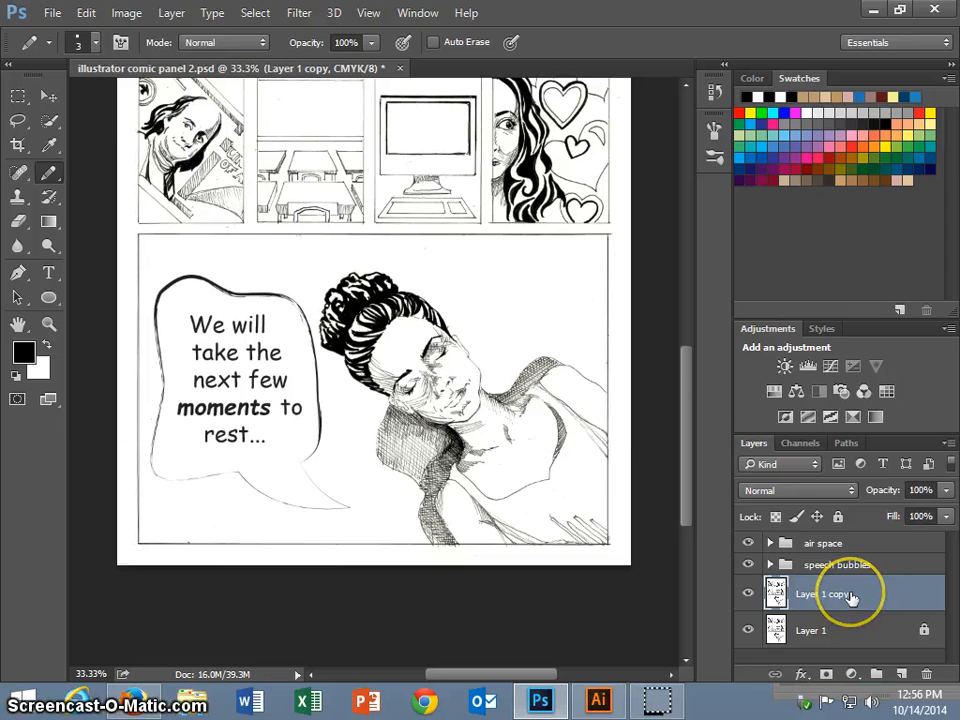
{"action": "left_click_drag", "start_coordinate": [851, 598], "coordinate": [901, 674]}
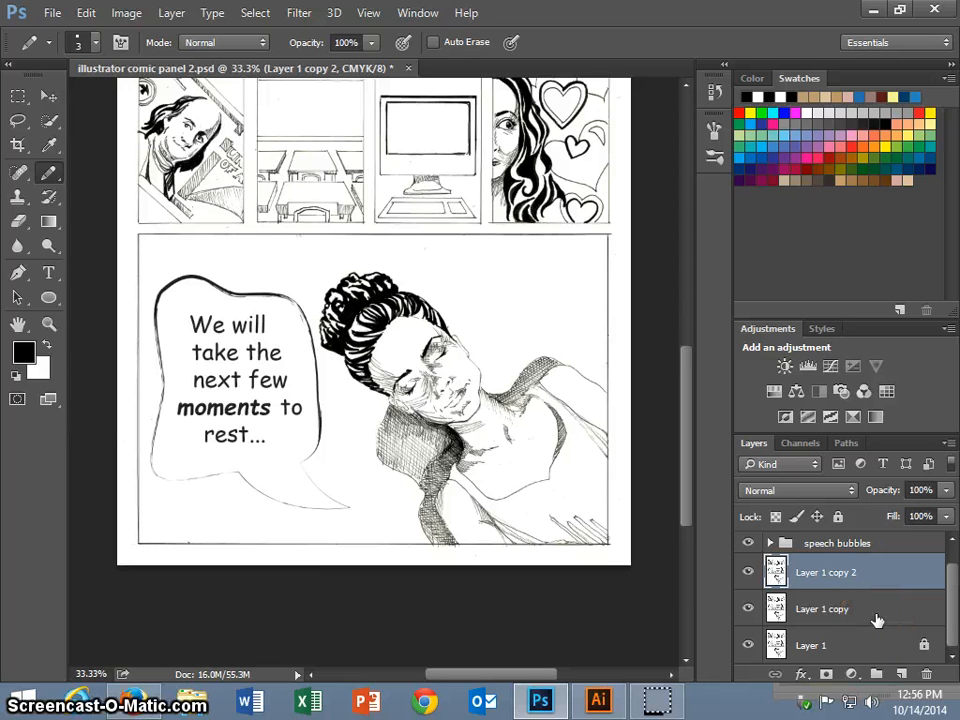
{"action": "left_click", "coordinate": [823, 611]}
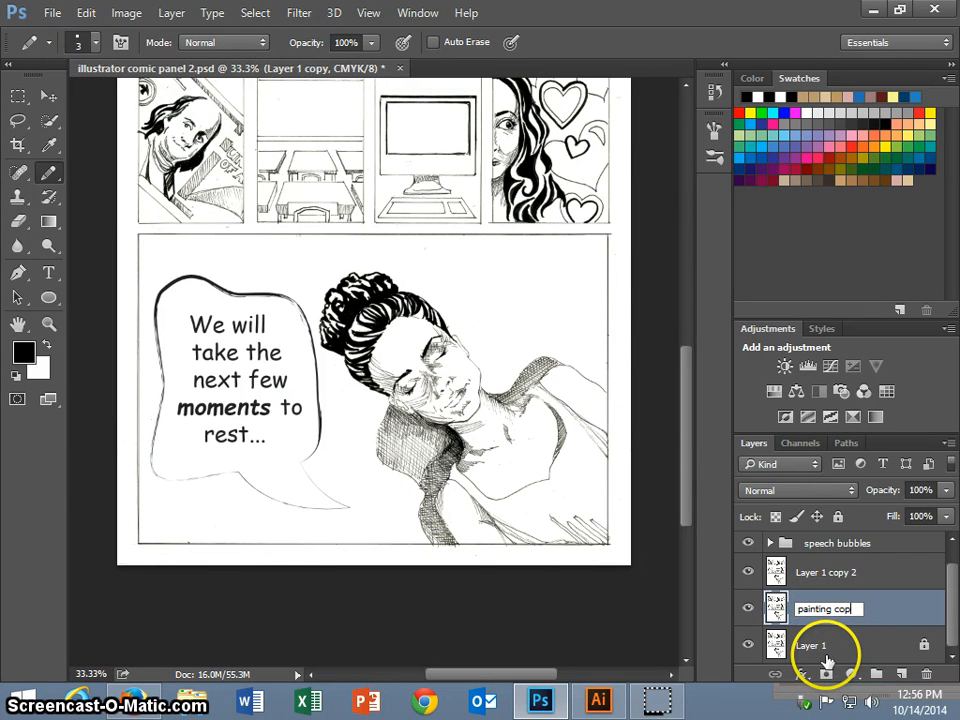
{"action": "double_click", "coordinate": [826, 572]}
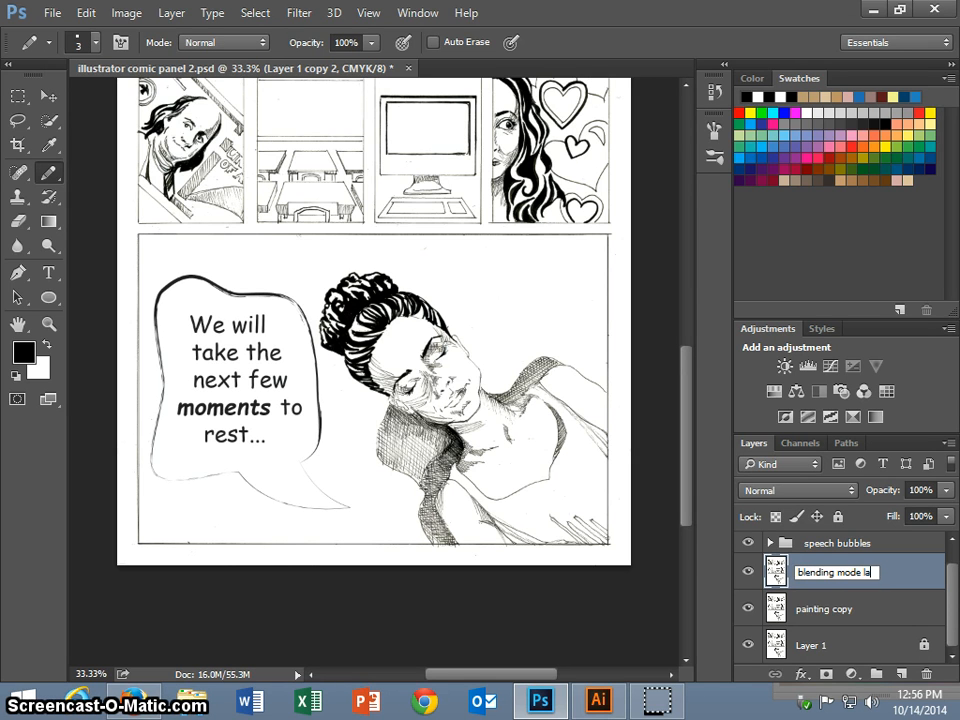
{"action": "left_click", "coordinate": [815, 612]}
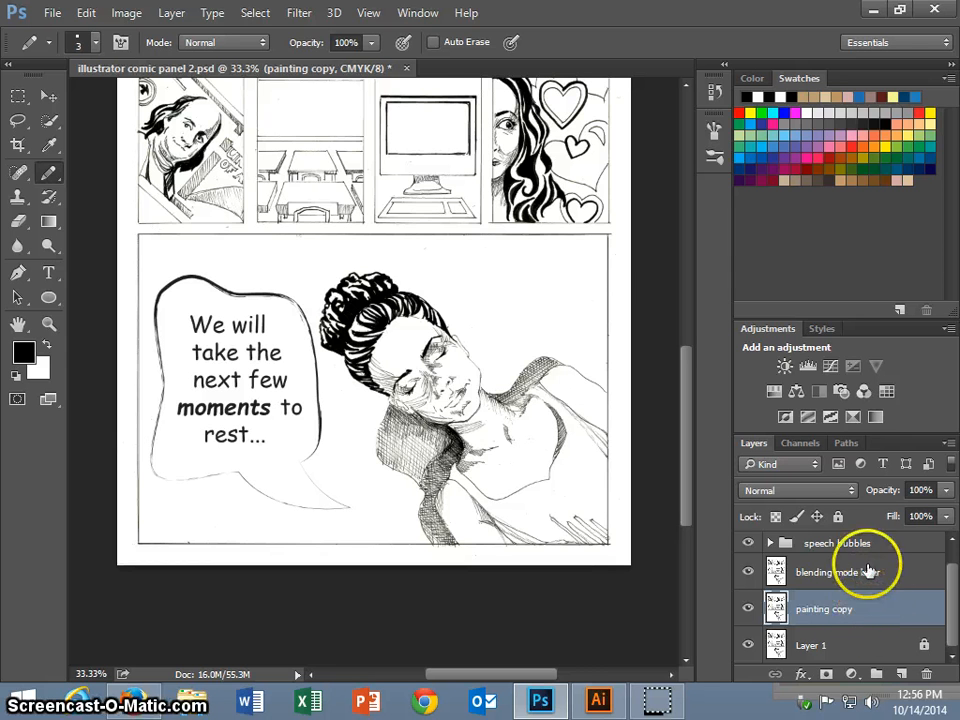
Step: Set the blend mode of the blending mode layer to Darken
{"action": "left_click", "coordinate": [807, 584]}
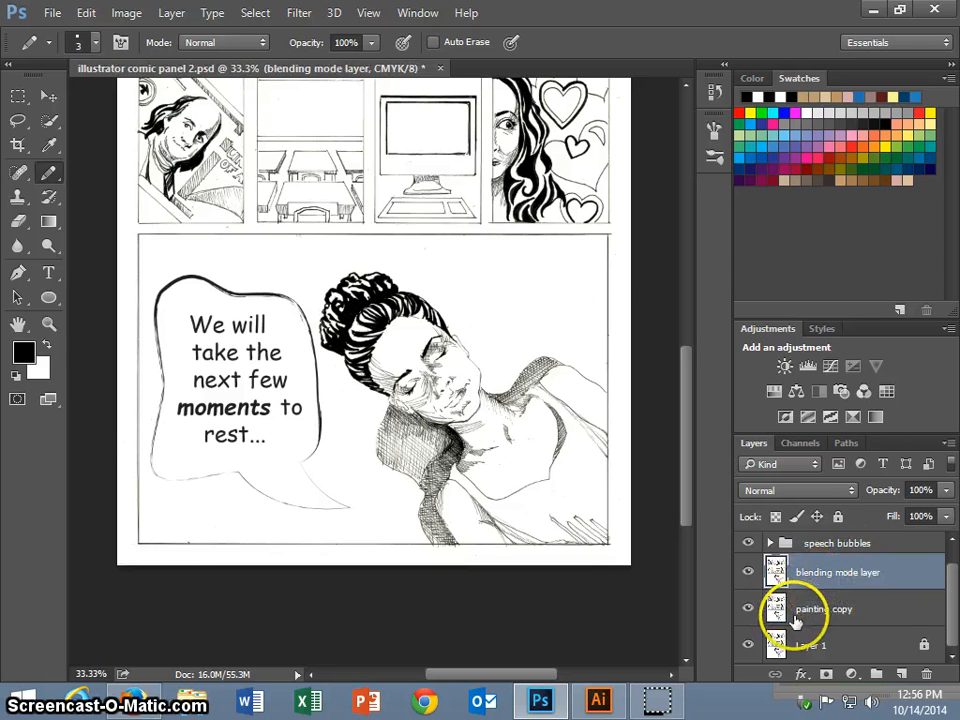
{"action": "left_click", "coordinate": [806, 490]}
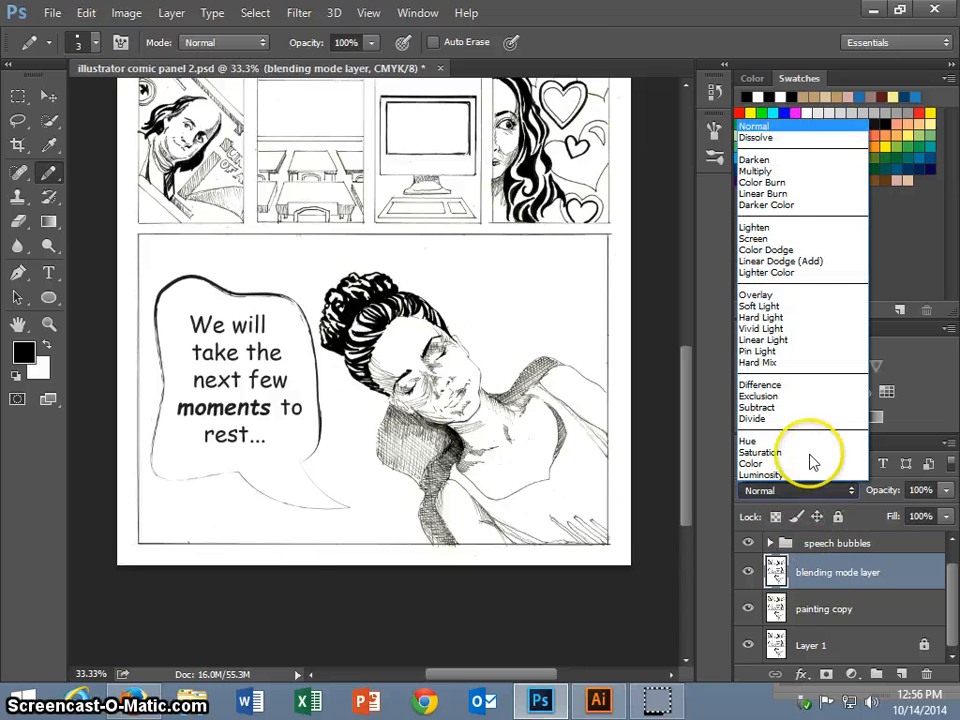
{"action": "left_click", "coordinate": [768, 160]}
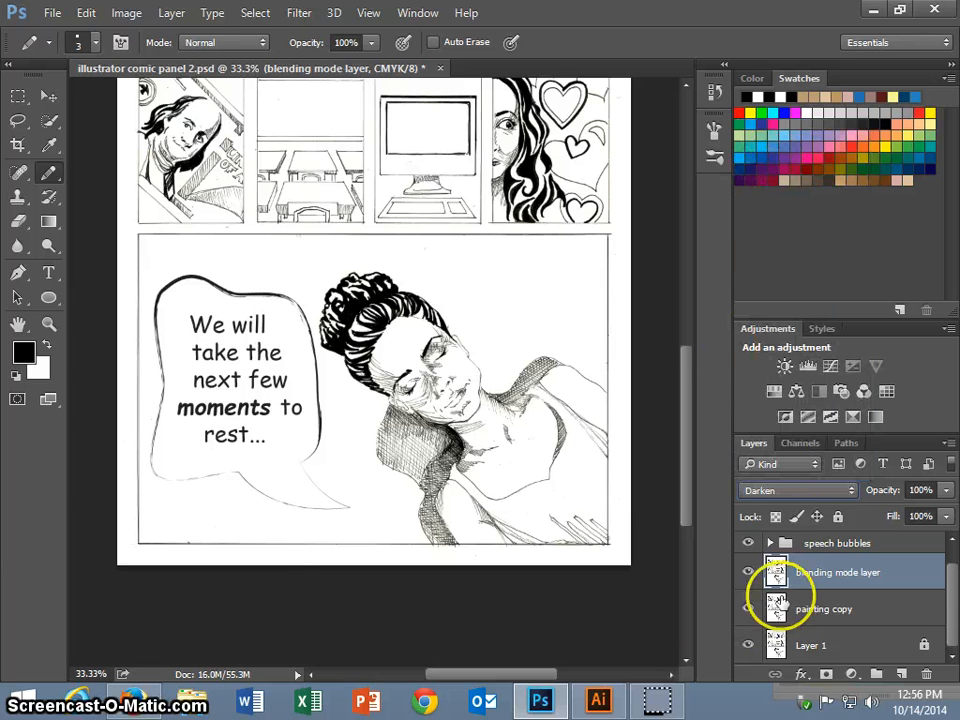
Step: Try Multiply on the blending mode layer, compare the line work up close, and return it to Darken
{"action": "left_click", "coordinate": [785, 490]}
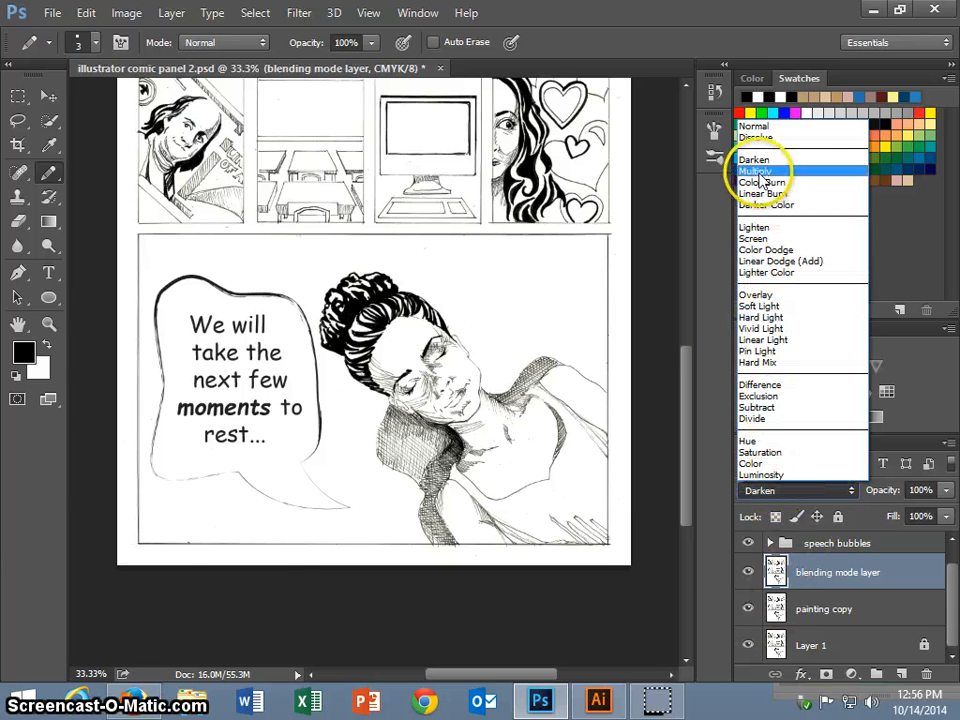
{"action": "left_click", "coordinate": [763, 165]}
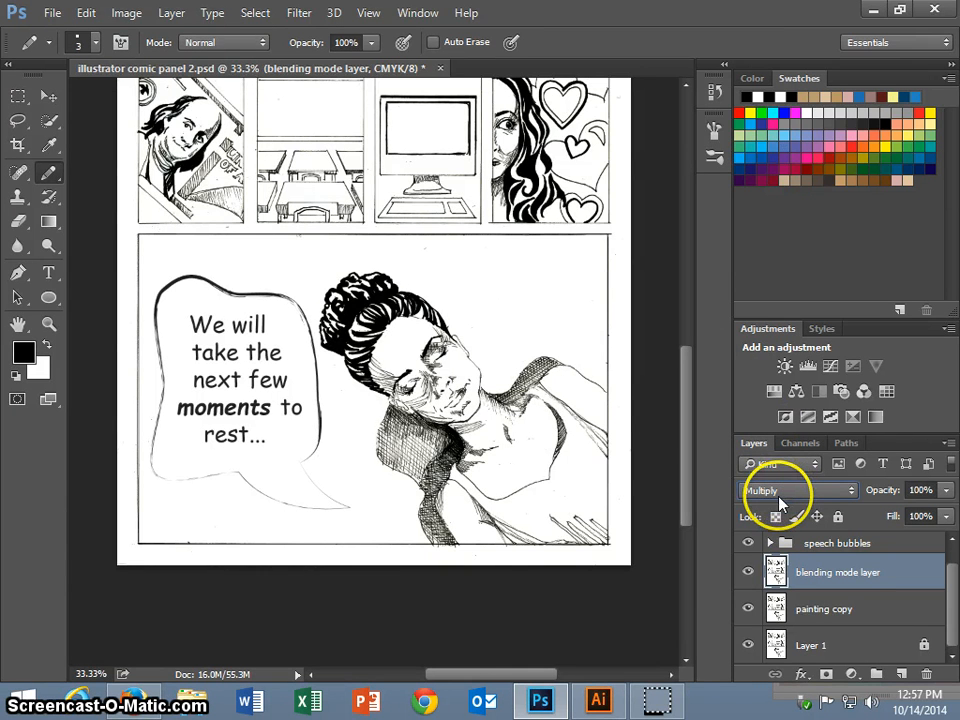
{"action": "key", "text": "ctrl+plus"}
{"action": "key", "text": "ctrl+plus"}
{"action": "key", "text": "ctrl+plus"}
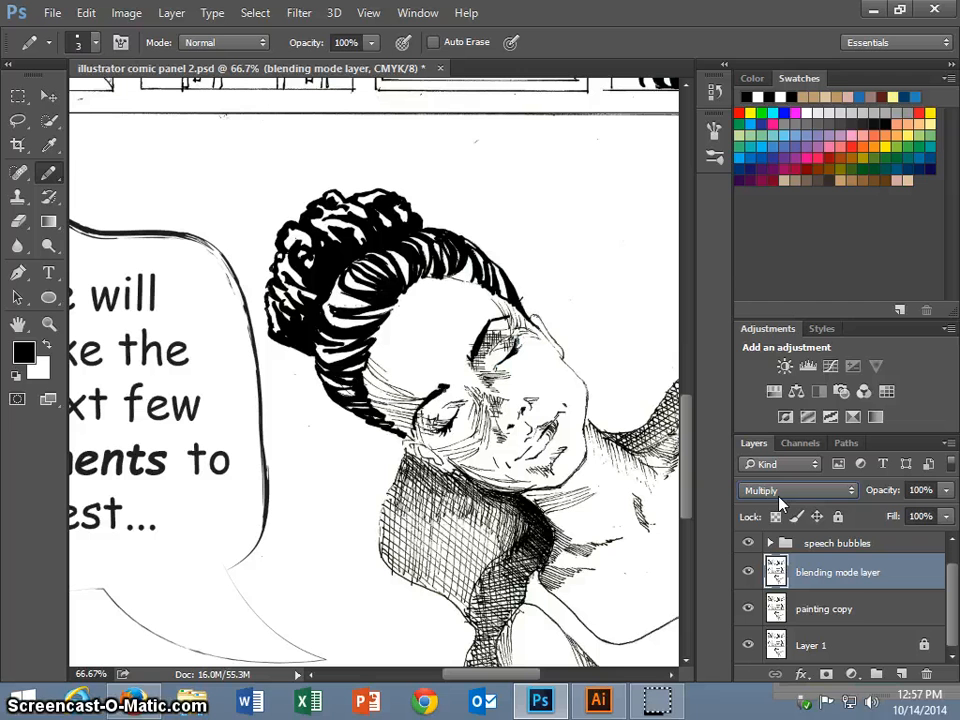
{"action": "left_click_drag", "start_coordinate": [772, 490], "coordinate": [767, 163]}
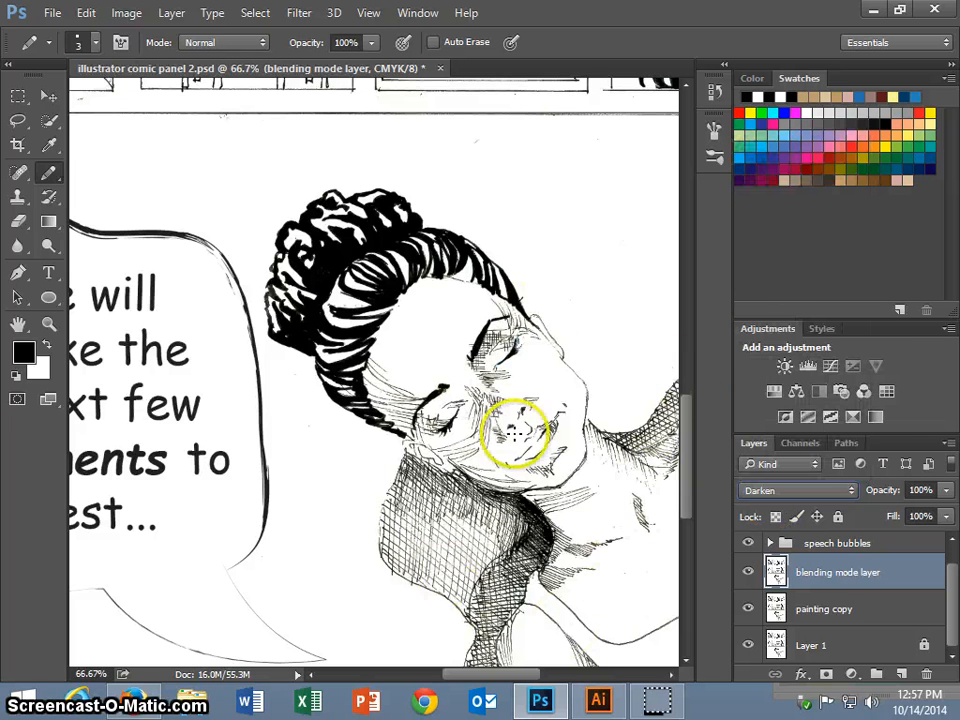
{"action": "key", "text": "ctrl+minus"}
{"action": "key", "text": "ctrl+minus"}
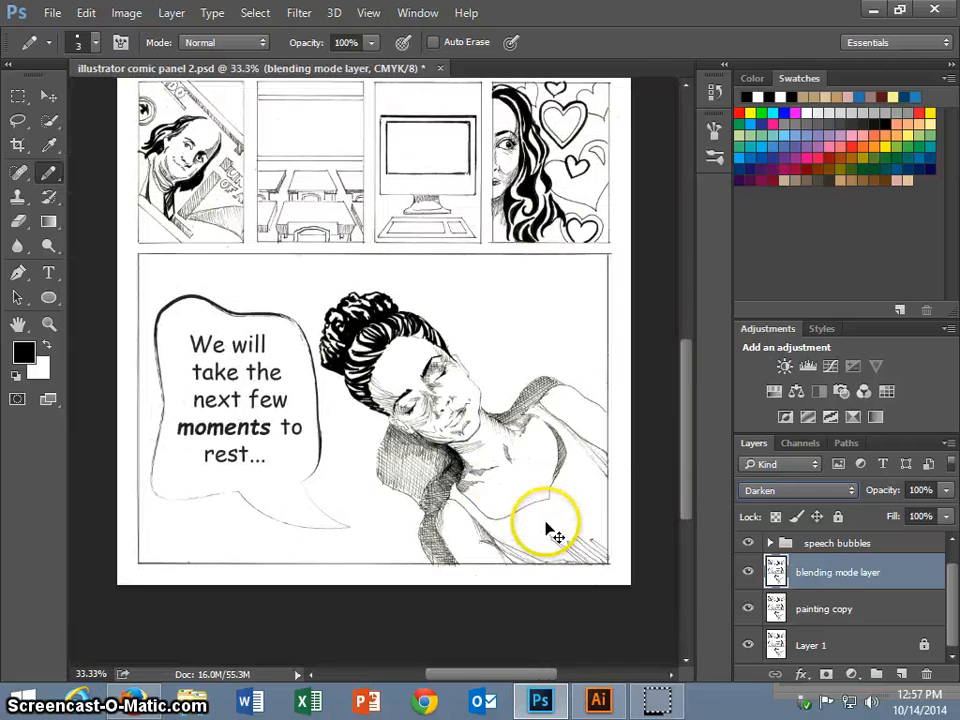
{"action": "key", "text": "ctrl+plus"}
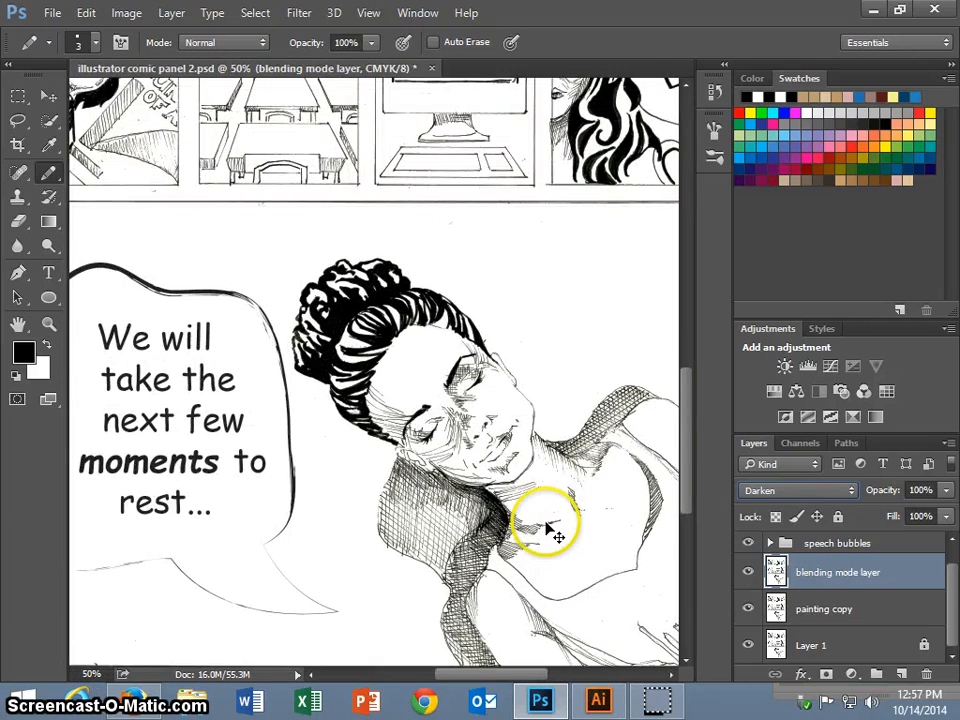
Step: Compare Multiply with Darken once more on the blending mode layer, leaving it on Darken
{"action": "key", "text": "ctrl+minus"}
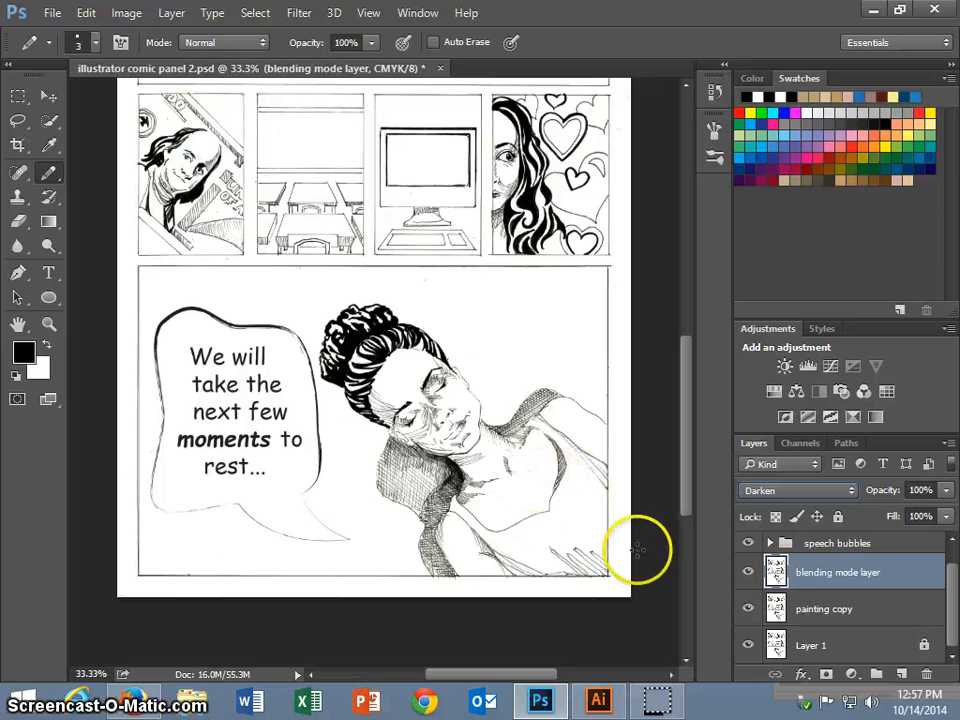
{"action": "left_click", "coordinate": [805, 489]}
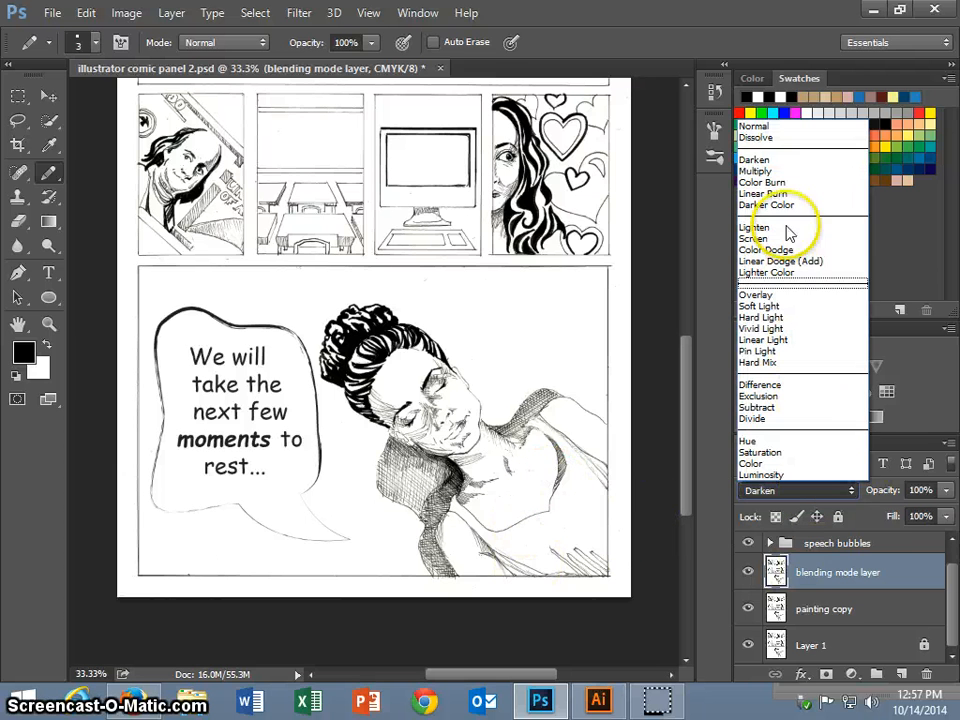
{"action": "left_click", "coordinate": [768, 173]}
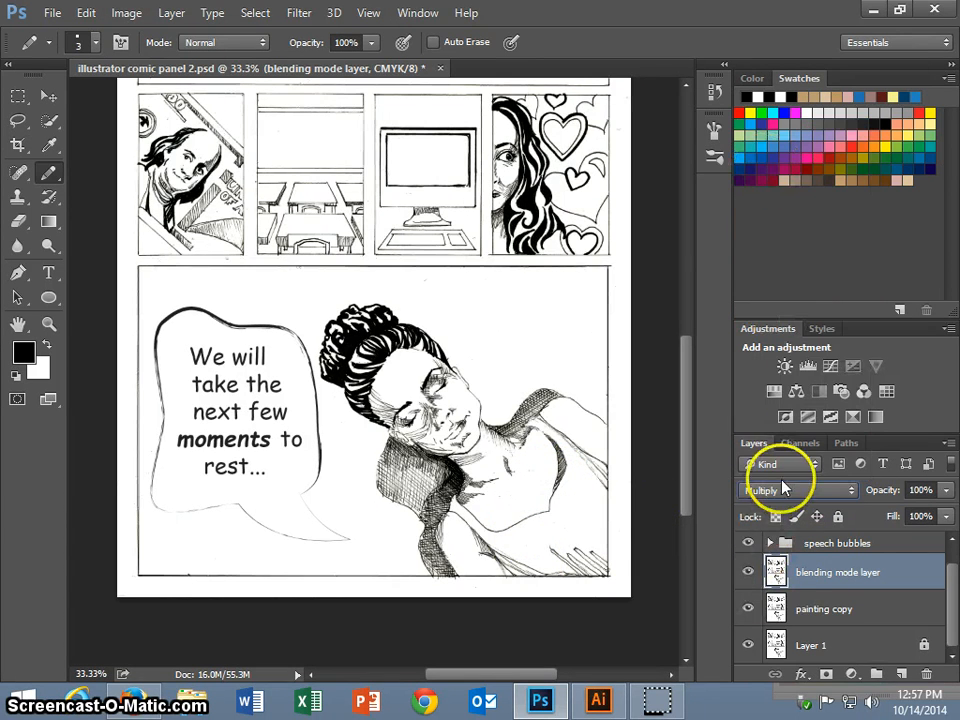
{"action": "left_click", "coordinate": [783, 492]}
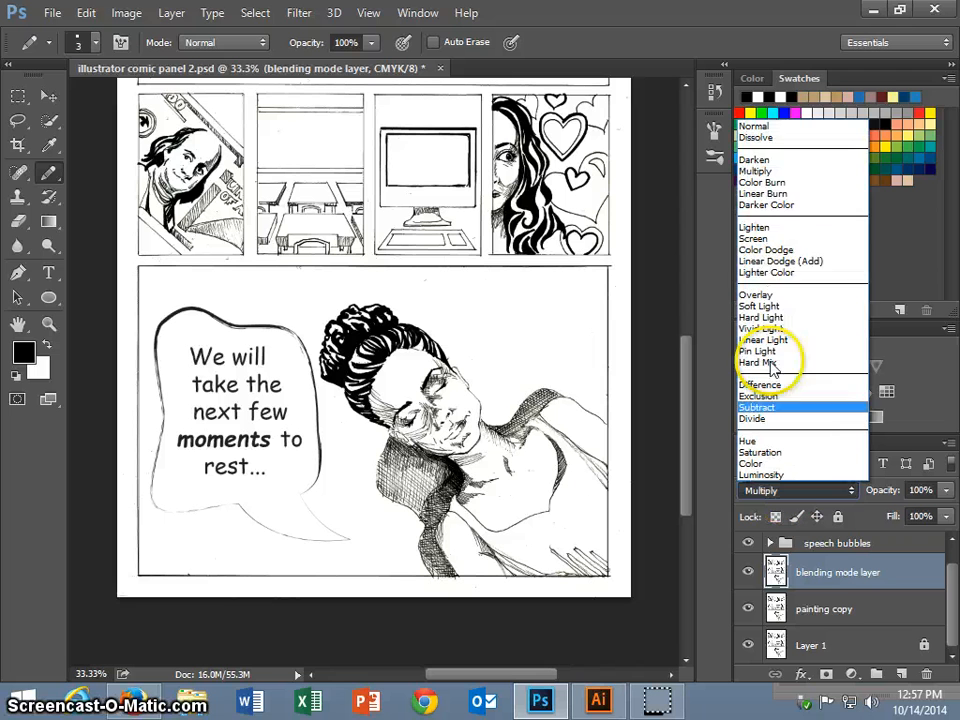
{"action": "left_click", "coordinate": [756, 162]}
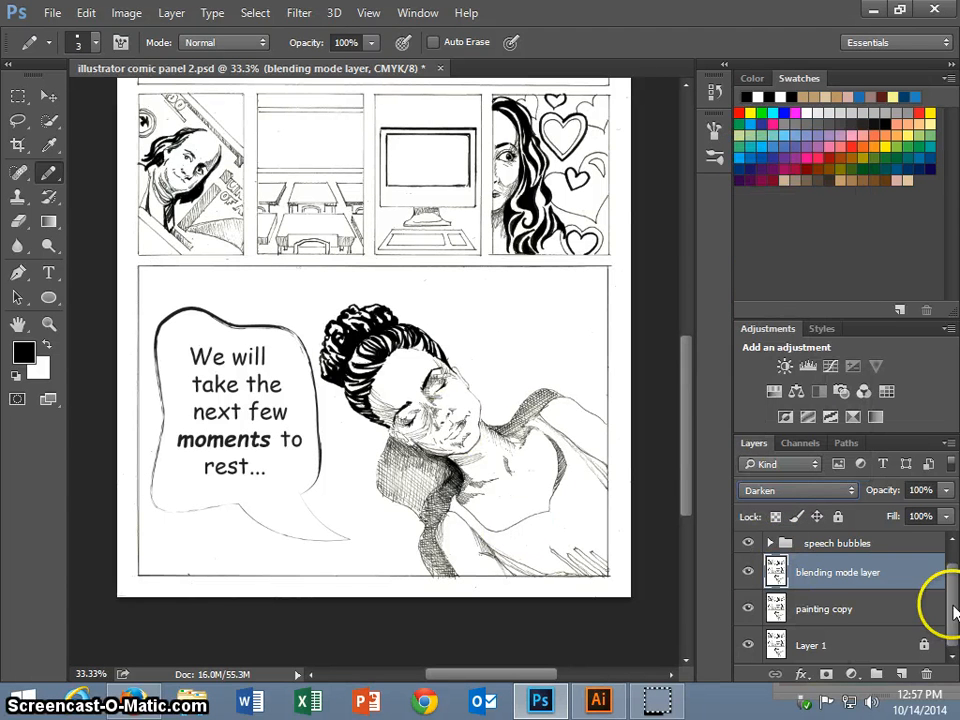
{"action": "scroll", "coordinate": [953, 583], "scroll_direction": "up", "scroll_amount": 1}
{"action": "scroll", "coordinate": [937, 589], "scroll_direction": "down", "scroll_amount": 1}
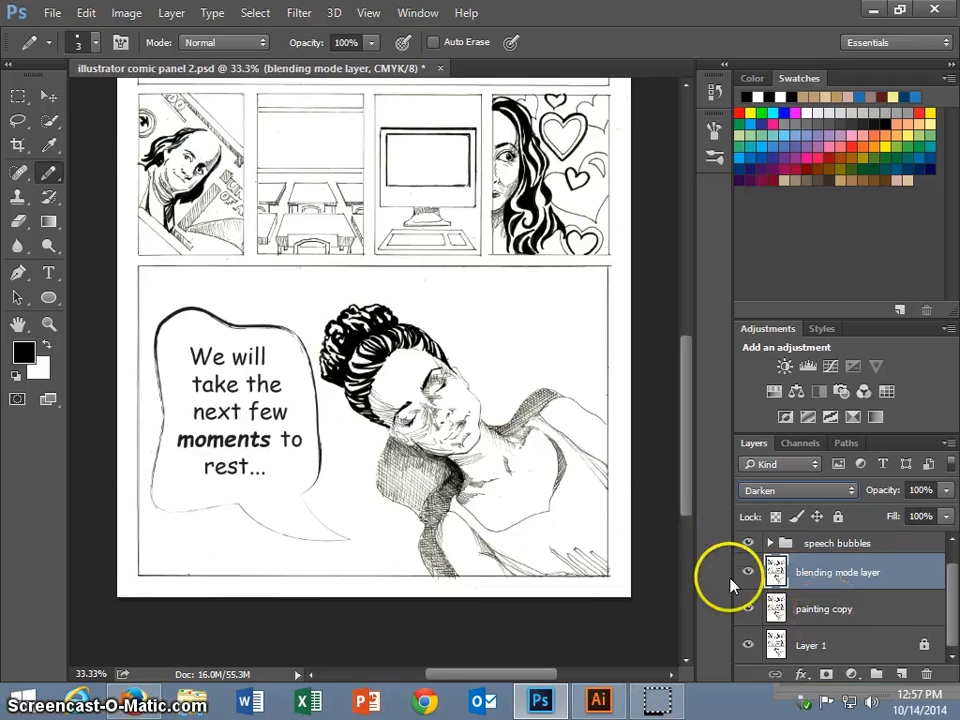
Step: Fully lock the blending mode layer and make the painting copy layer active
{"action": "key", "text": "ctrl+plus"}
{"action": "key", "text": "ctrl+plus"}
{"action": "key", "text": "ctrl+plus"}
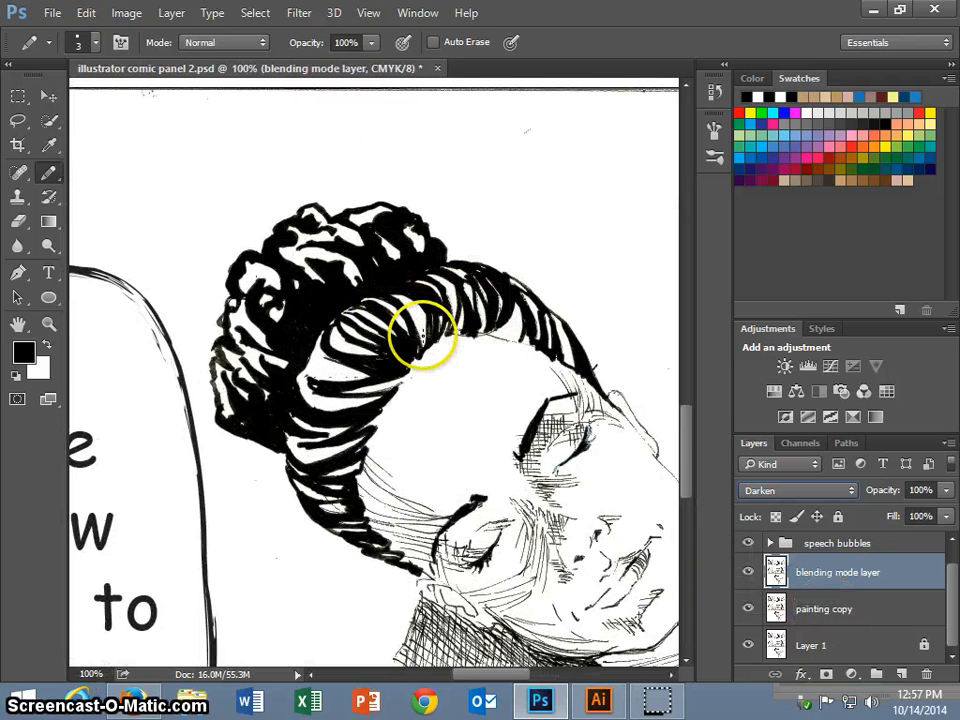
{"action": "key", "text": "ctrl+minus"}
{"action": "key", "text": "ctrl+minus"}
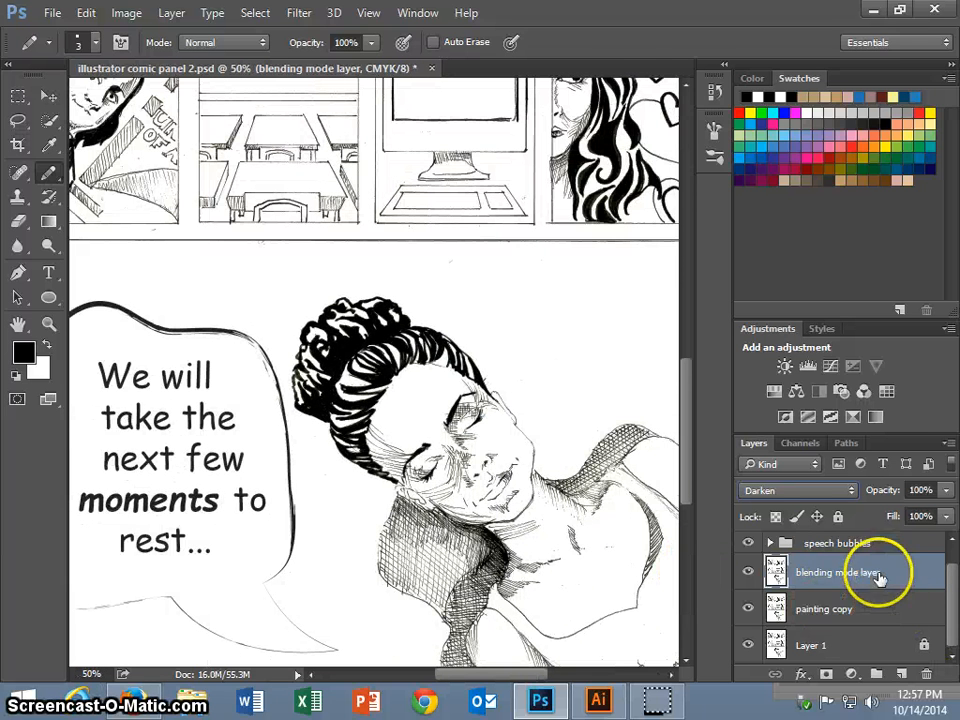
{"action": "left_click", "coordinate": [838, 516]}
{"action": "left_click", "coordinate": [819, 615]}
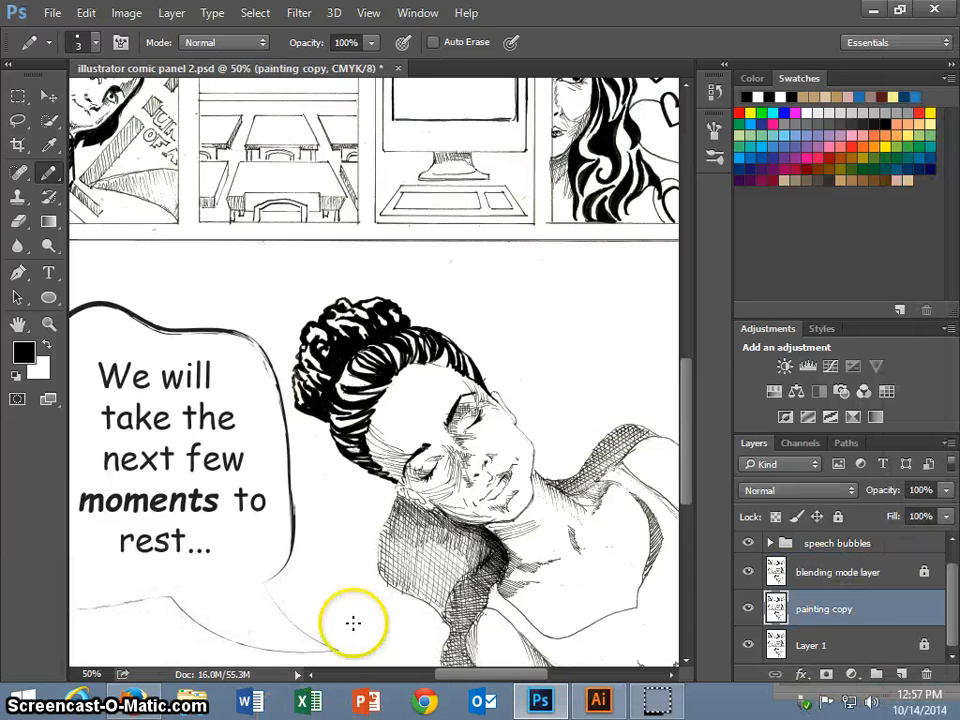
{"action": "key", "text": "ctrl+minus"}
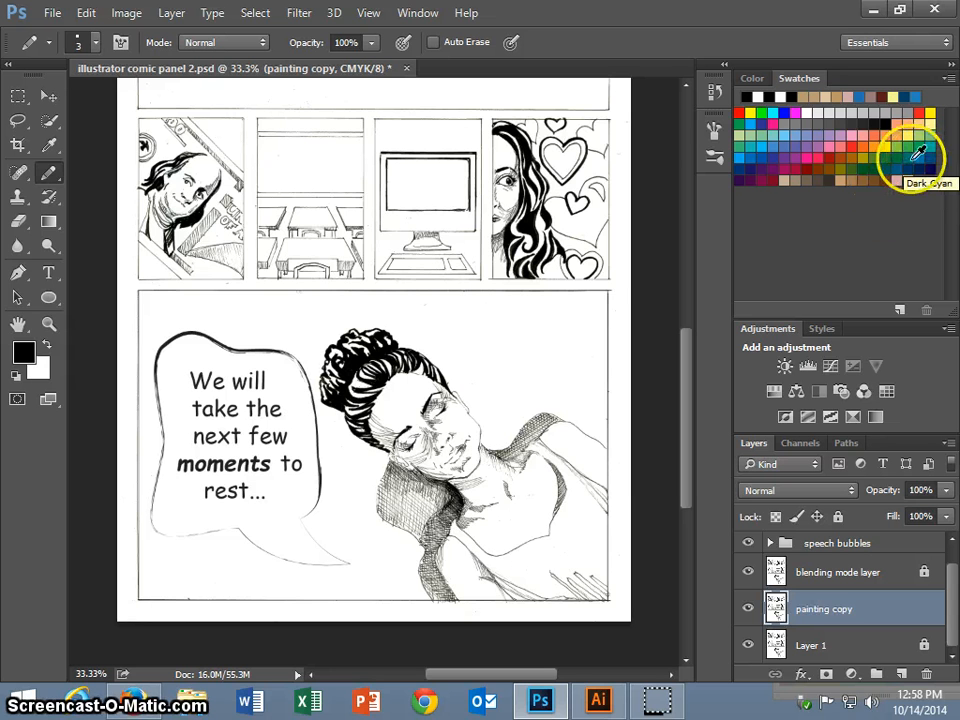
Step: Set the foreground color to a muted blue, hex 3896b0
{"action": "left_click", "coordinate": [768, 141]}
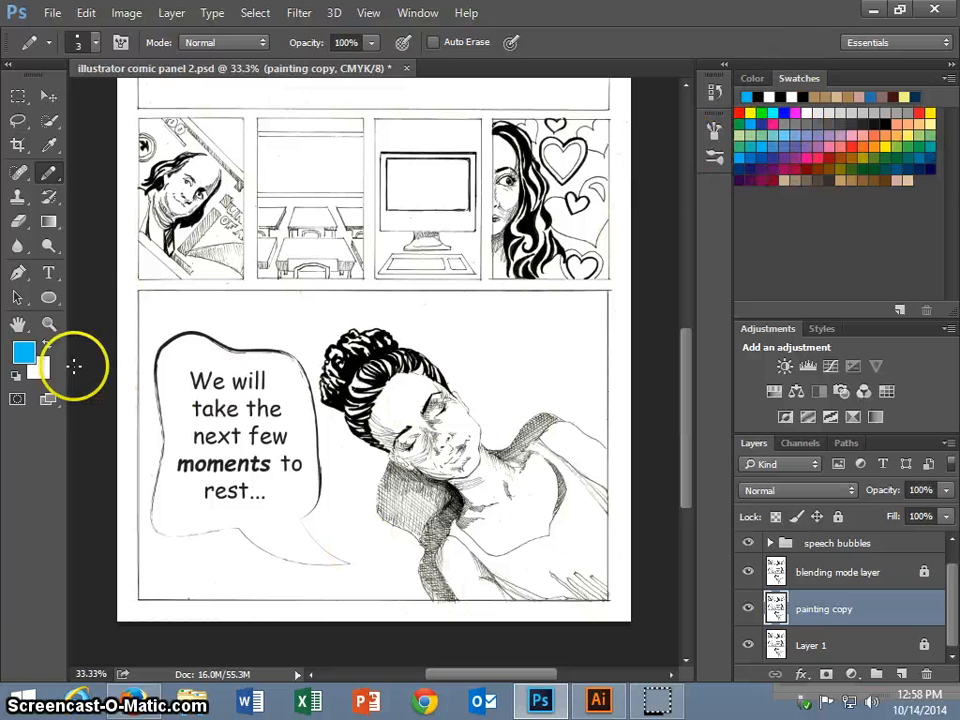
{"action": "left_click", "coordinate": [24, 352]}
{"action": "left_click", "coordinate": [399, 245]}
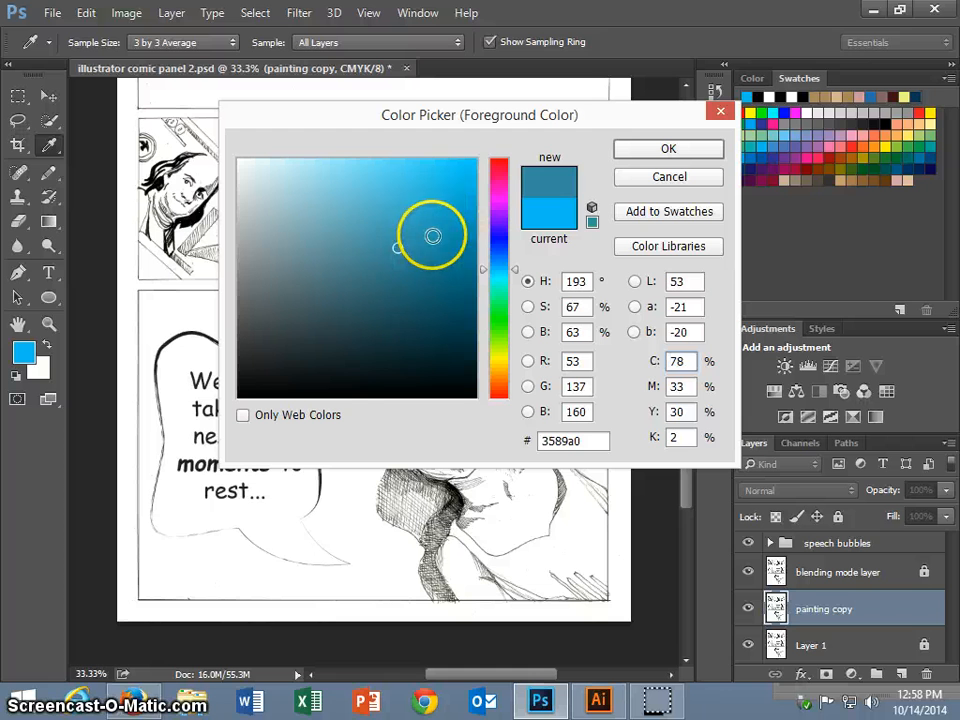
{"action": "left_click", "coordinate": [429, 236]}
{"action": "left_click", "coordinate": [379, 236]}
{"action": "left_click", "coordinate": [400, 233]}
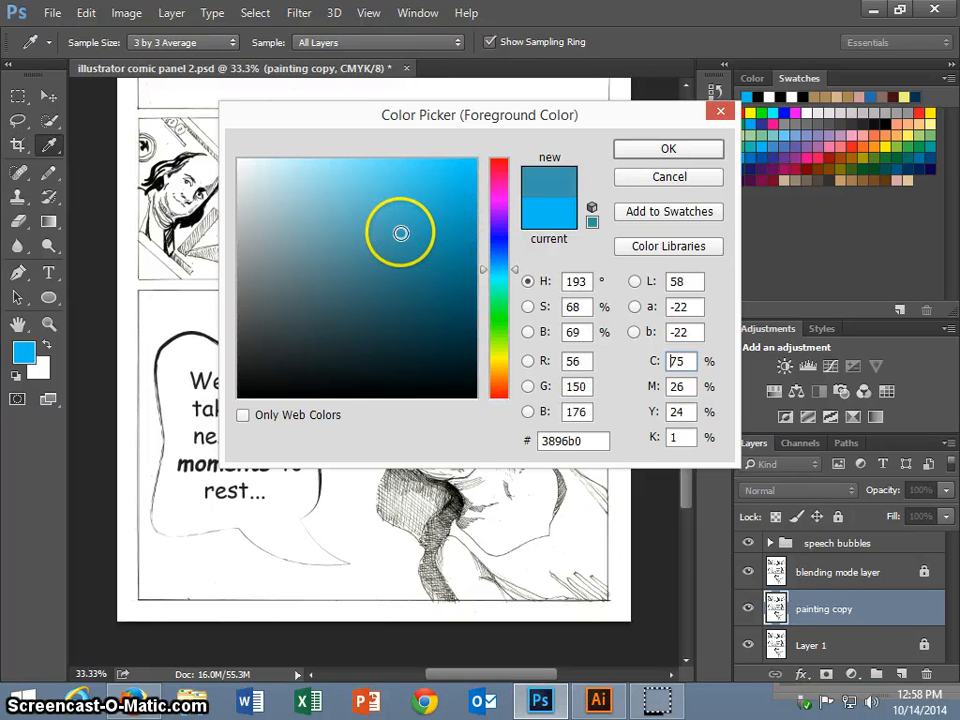
{"action": "left_click", "coordinate": [632, 150]}
Step: Select the sleeping woman's tank top with the Quick Selection tool, reducing its brush size to 15 and correcting the spill onto her shoulder
{"action": "key", "text": "ctrl+plus"}
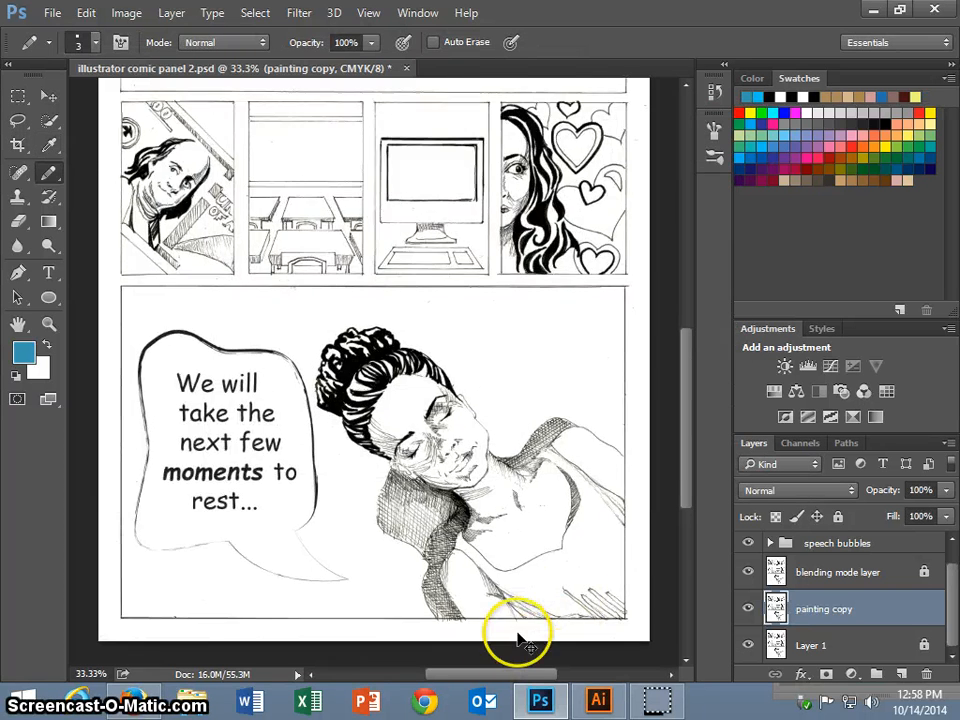
{"action": "scroll", "coordinate": [473, 533], "scroll_direction": "down", "scroll_amount": 3}
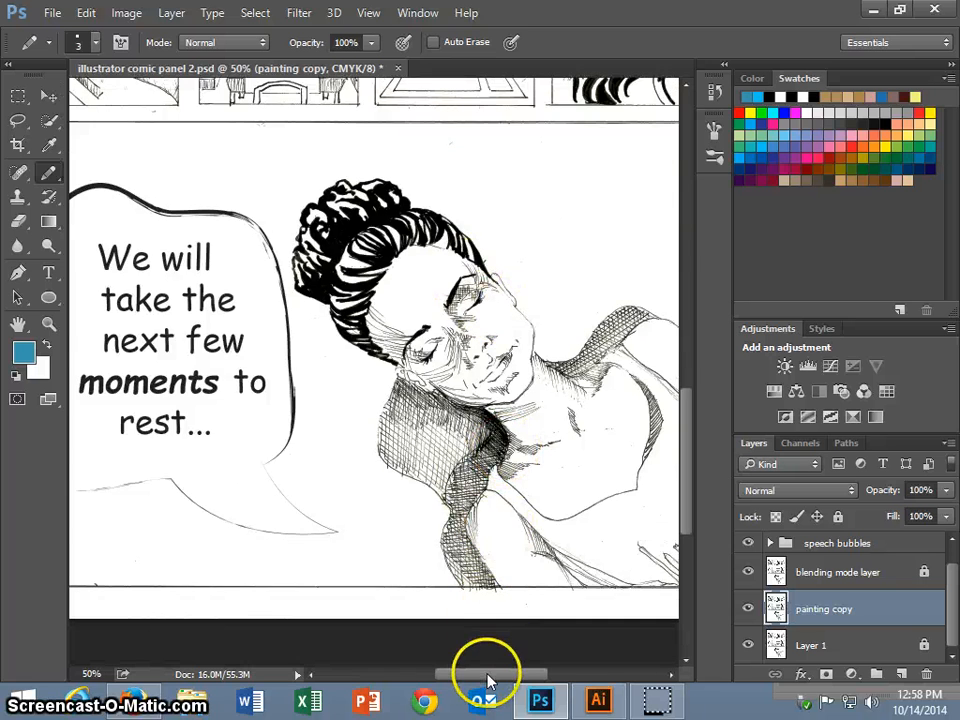
{"action": "left_click_drag", "start_coordinate": [488, 680], "coordinate": [524, 679]}
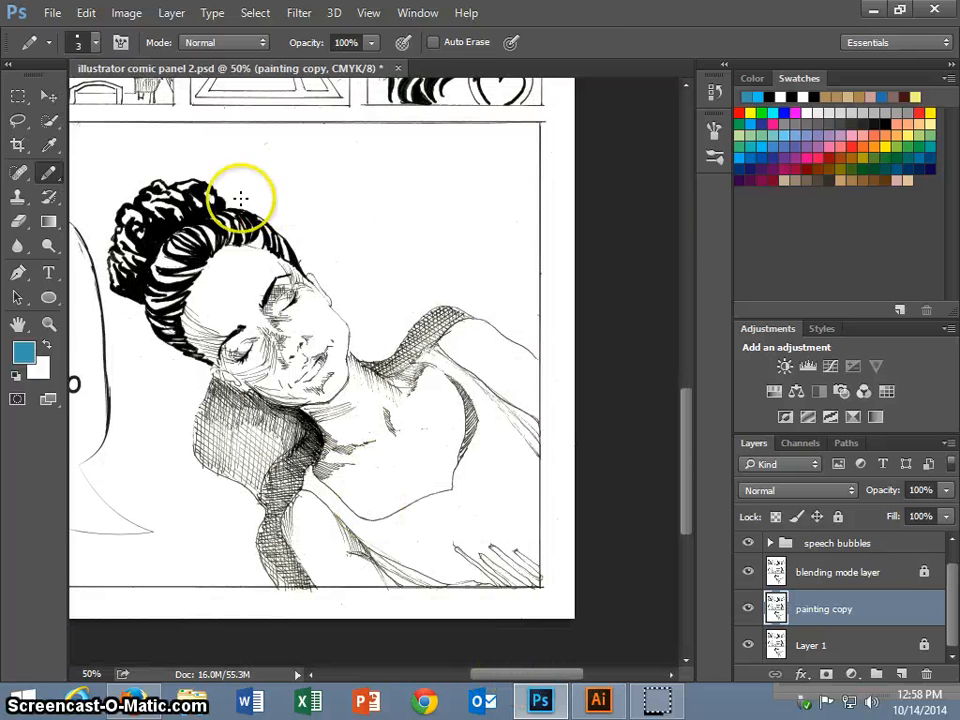
{"action": "left_click", "coordinate": [50, 121]}
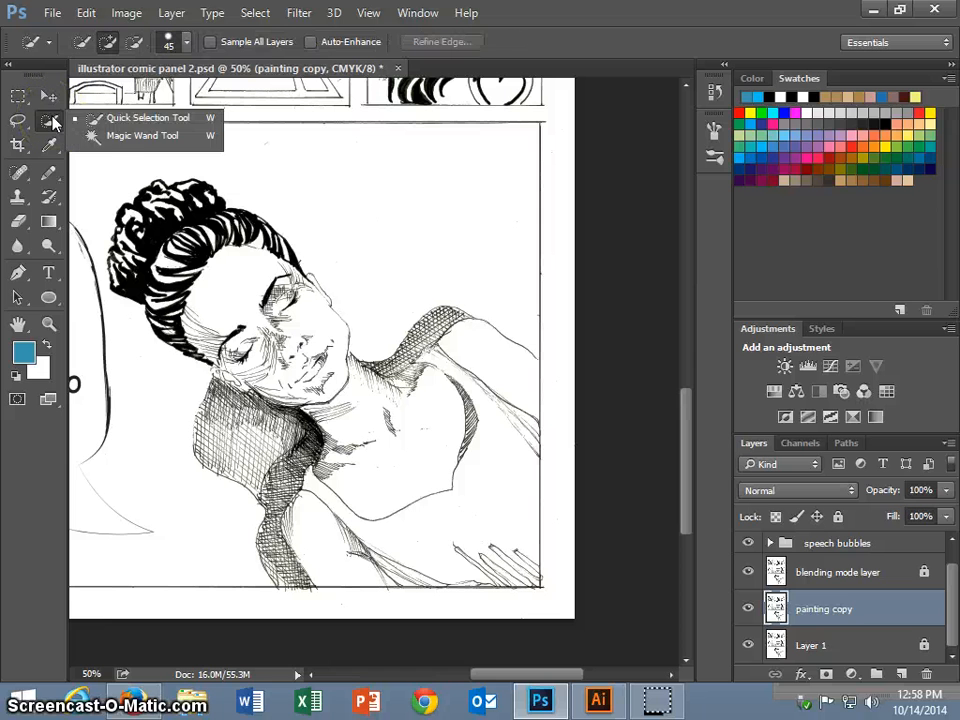
{"action": "left_click", "coordinate": [93, 121]}
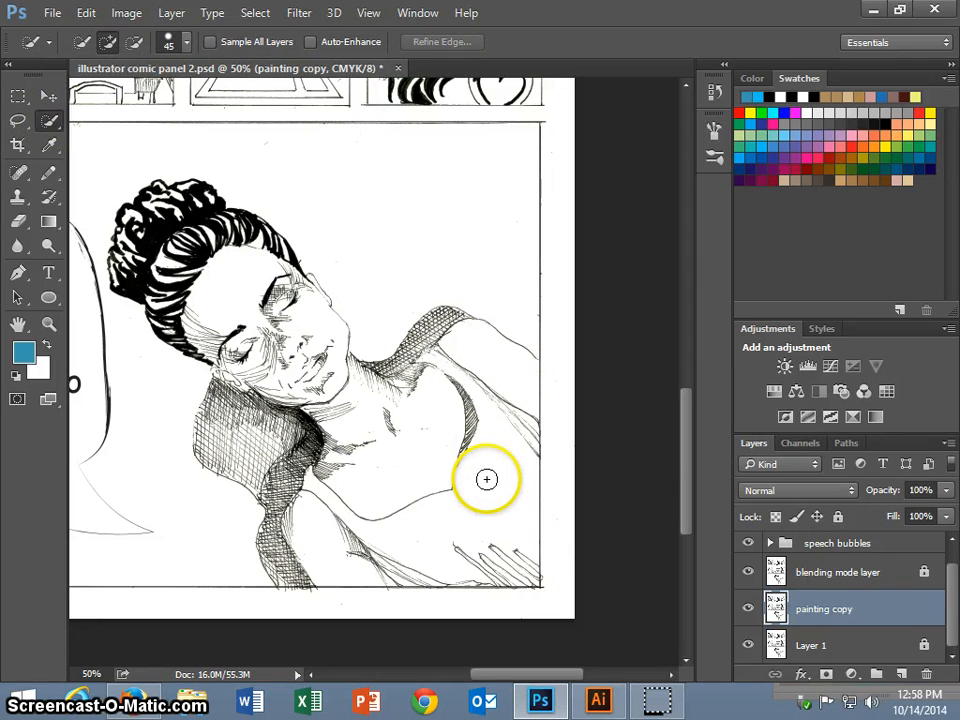
{"action": "key", "text": "bracketleft"}
{"action": "left_click_drag", "start_coordinate": [486, 480], "coordinate": [486, 404]}
{"action": "key", "text": "bracketleft"}
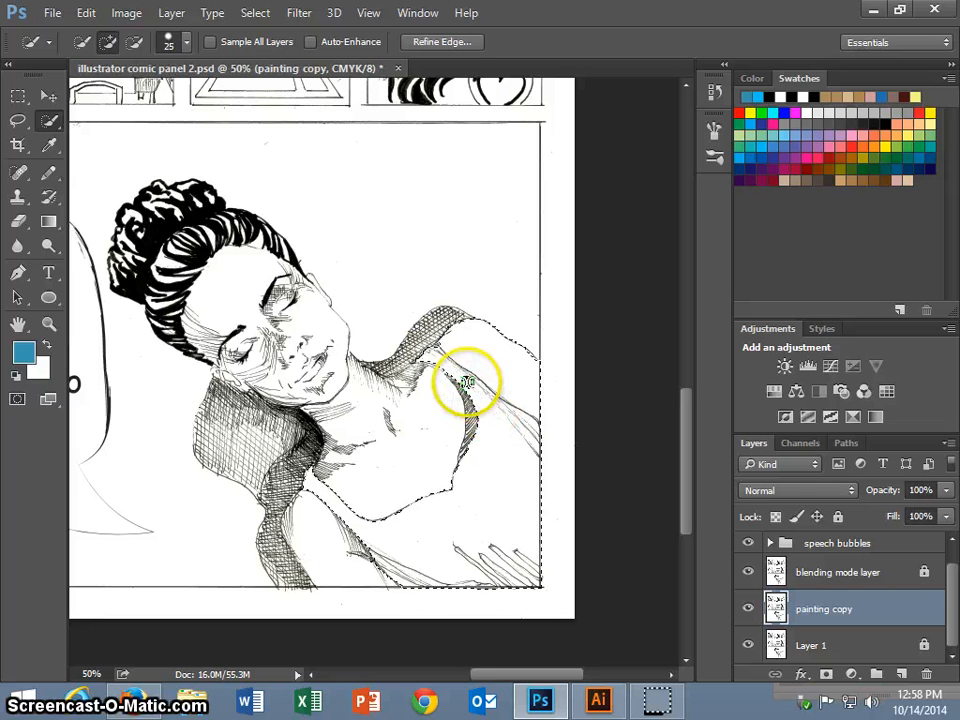
{"action": "key", "text": "ctrl+z"}
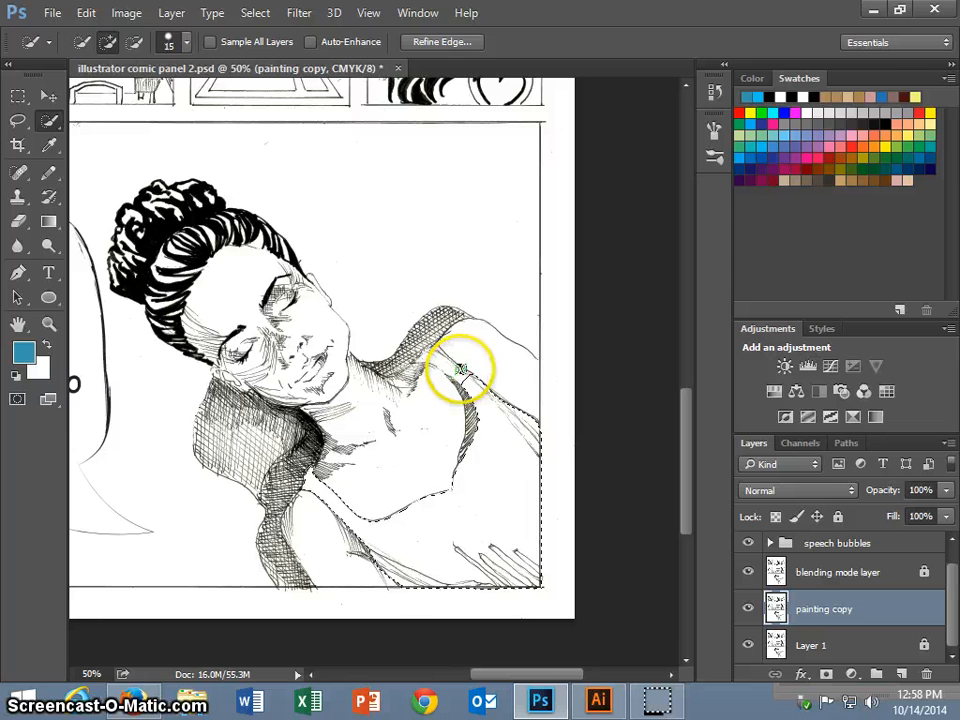
{"action": "key", "text": "bracketleft"}
{"action": "scroll", "coordinate": [456, 526], "scroll_direction": "down", "scroll_amount": 1}
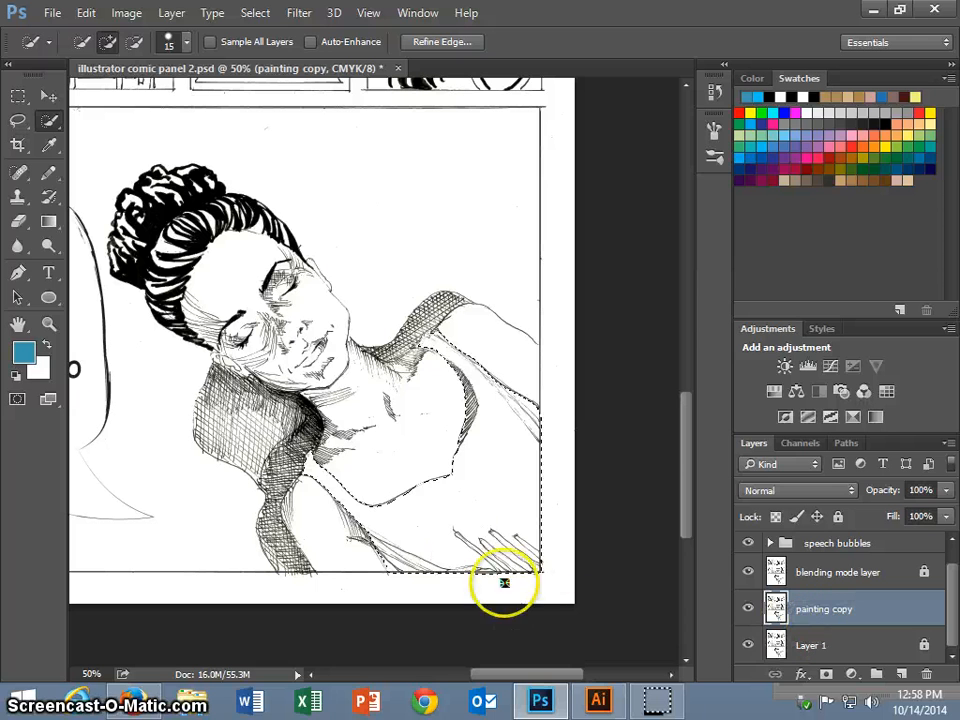
Step: Switch to the Brush tool with a hard round 90 px tip at 100% hardness, keeping the blue foreground color
{"action": "left_click", "coordinate": [19, 350]}
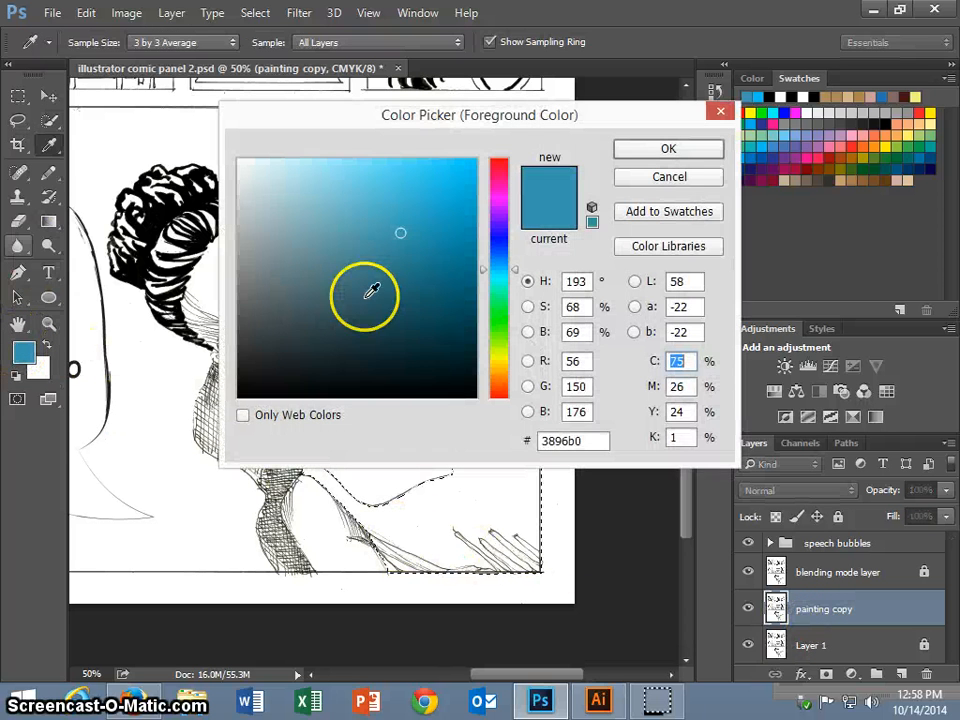
{"action": "left_click", "coordinate": [668, 178]}
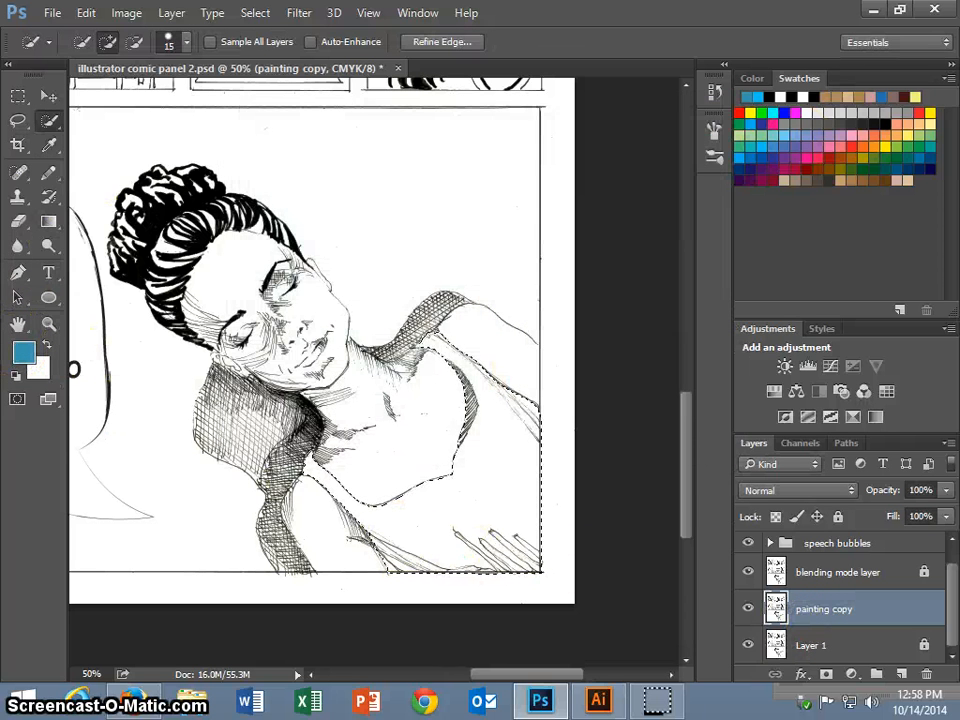
{"action": "left_click", "coordinate": [44, 178]}
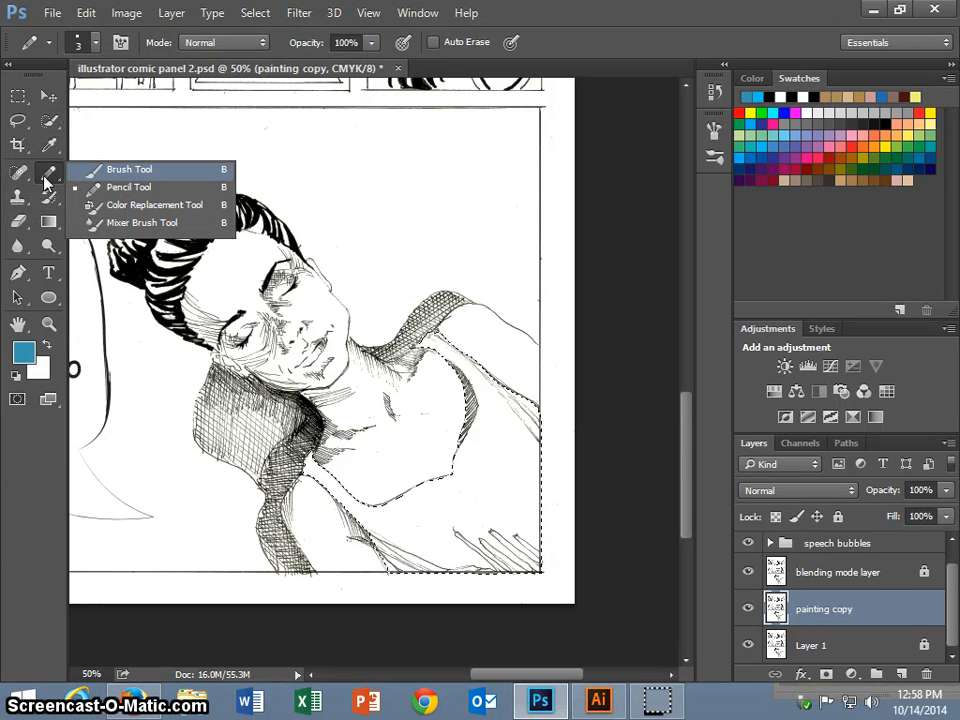
{"action": "left_click", "coordinate": [100, 170]}
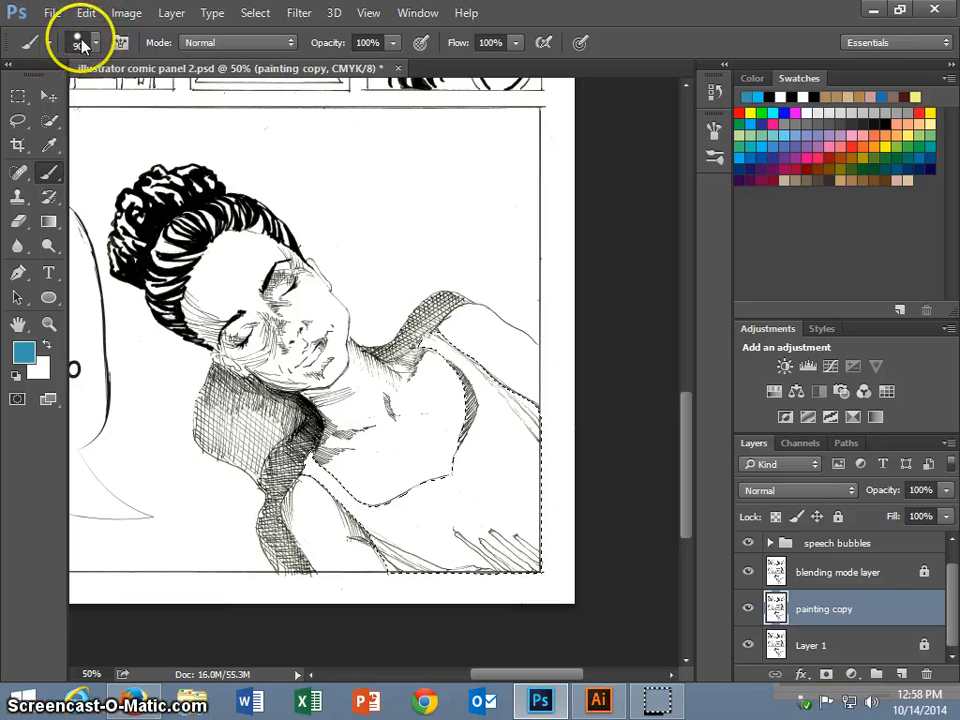
{"action": "left_click", "coordinate": [80, 41]}
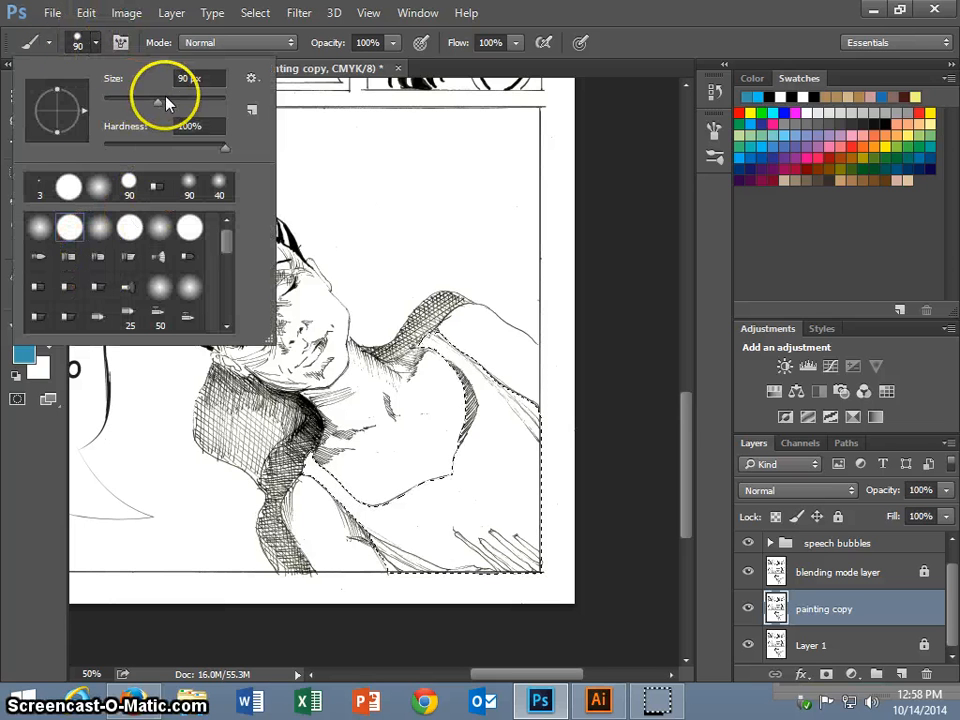
{"action": "left_click", "coordinate": [226, 149]}
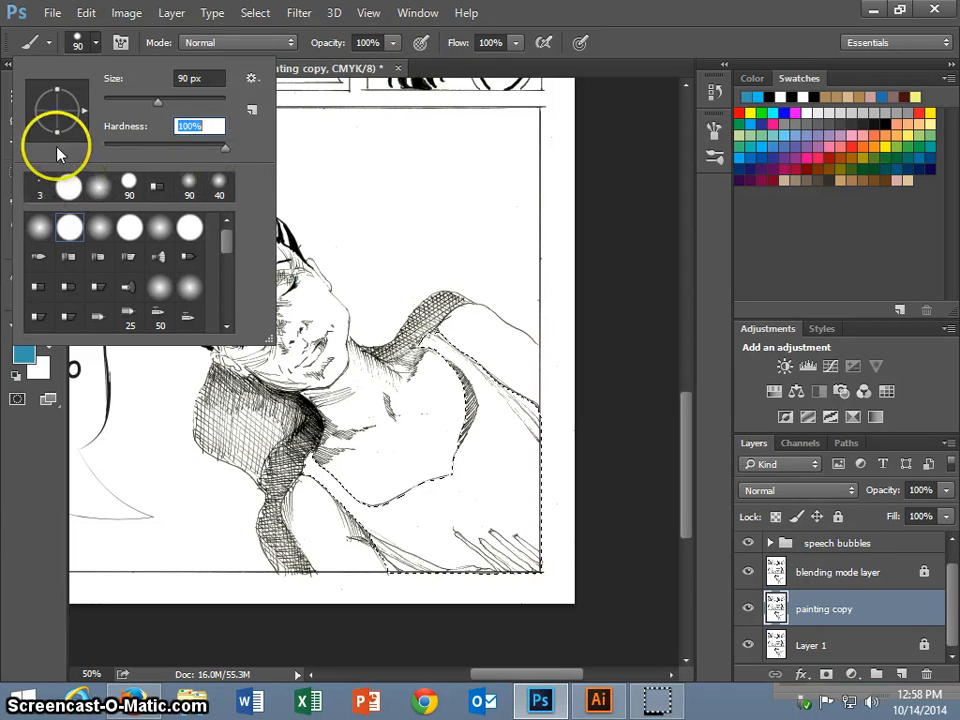
{"action": "left_click", "coordinate": [227, 147]}
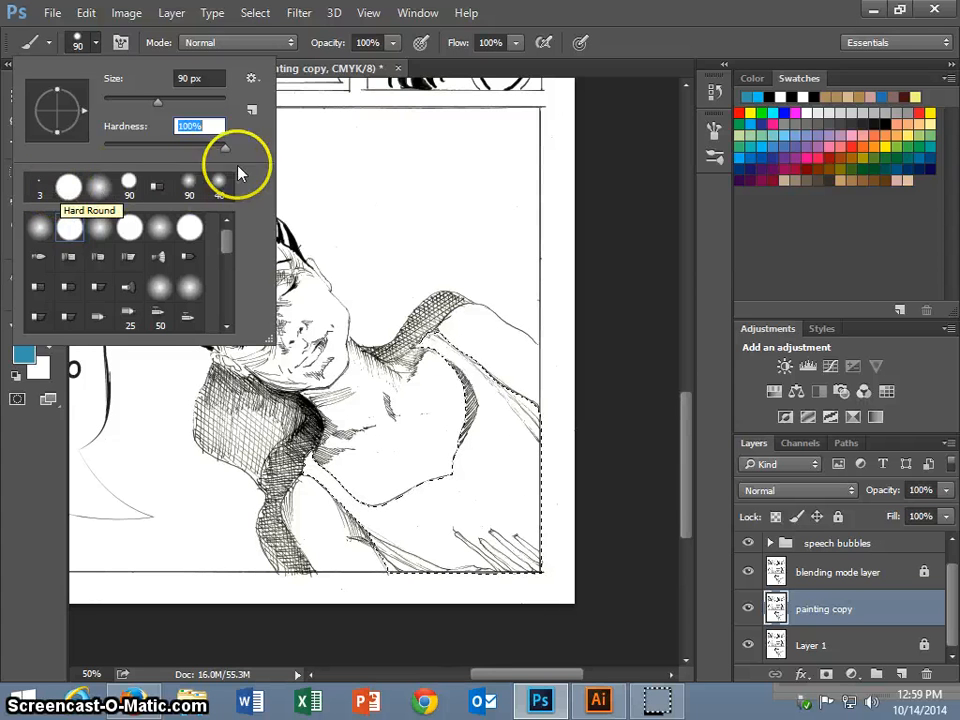
{"action": "left_click", "coordinate": [633, 154]}
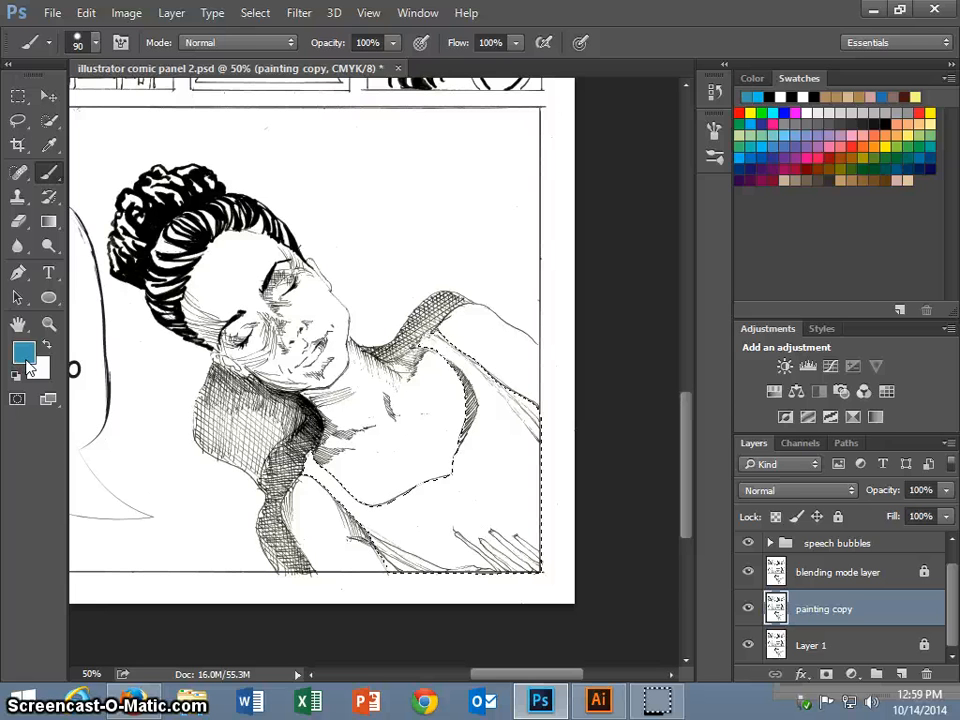
Step: Review the brush tip options and paint the whole selected tank top with the blue foreground color on the painting copy layer
{"action": "left_click", "coordinate": [124, 46]}
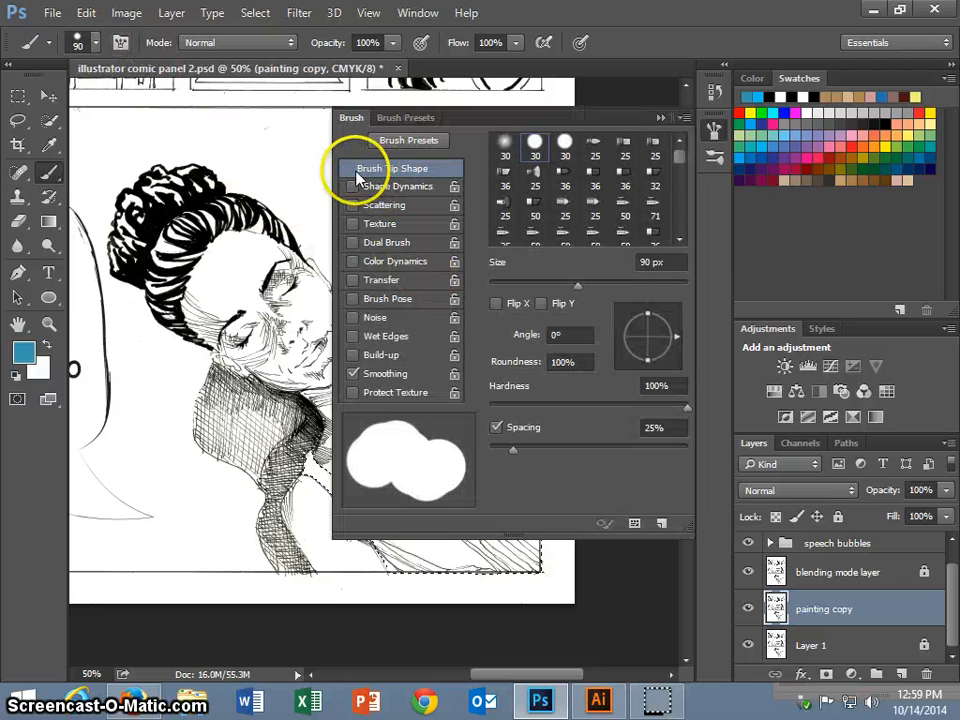
{"action": "left_click", "coordinate": [353, 374]}
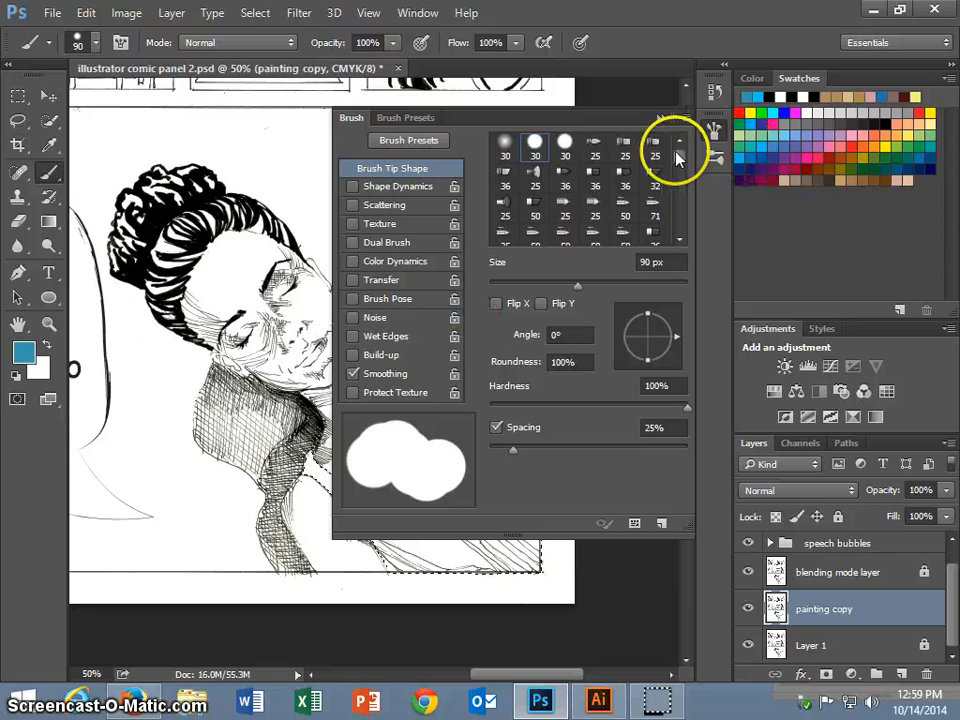
{"action": "mouse_move", "coordinate": [677, 156]}
{"action": "left_mouse_down"}
{"action": "mouse_move", "coordinate": [675, 236]}
{"action": "mouse_move", "coordinate": [673, 133]}
{"action": "left_mouse_up"}
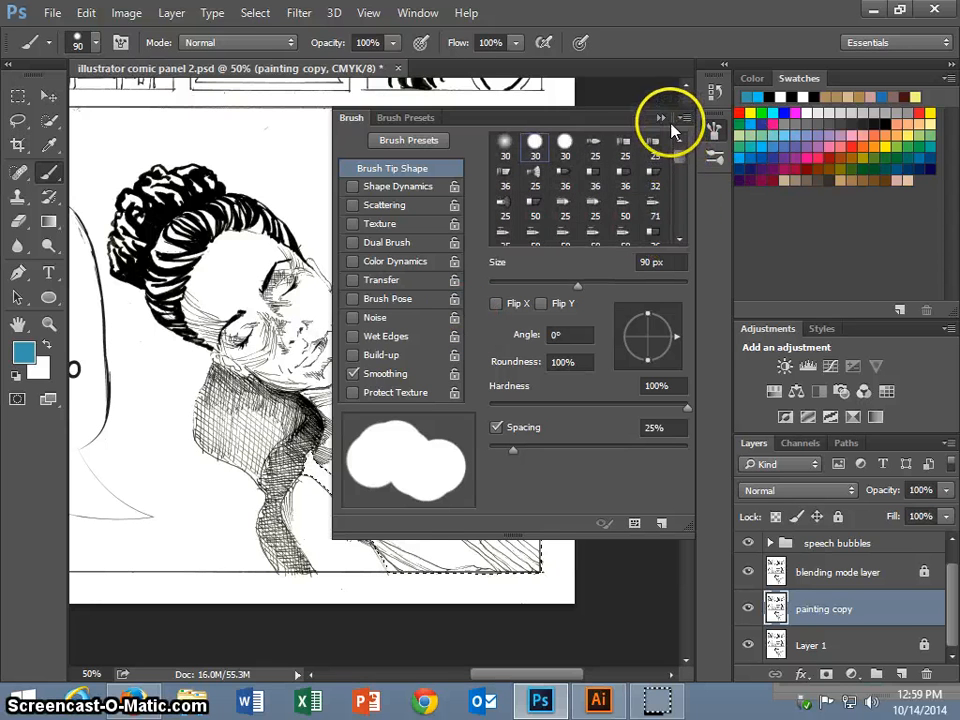
{"action": "left_click", "coordinate": [661, 118]}
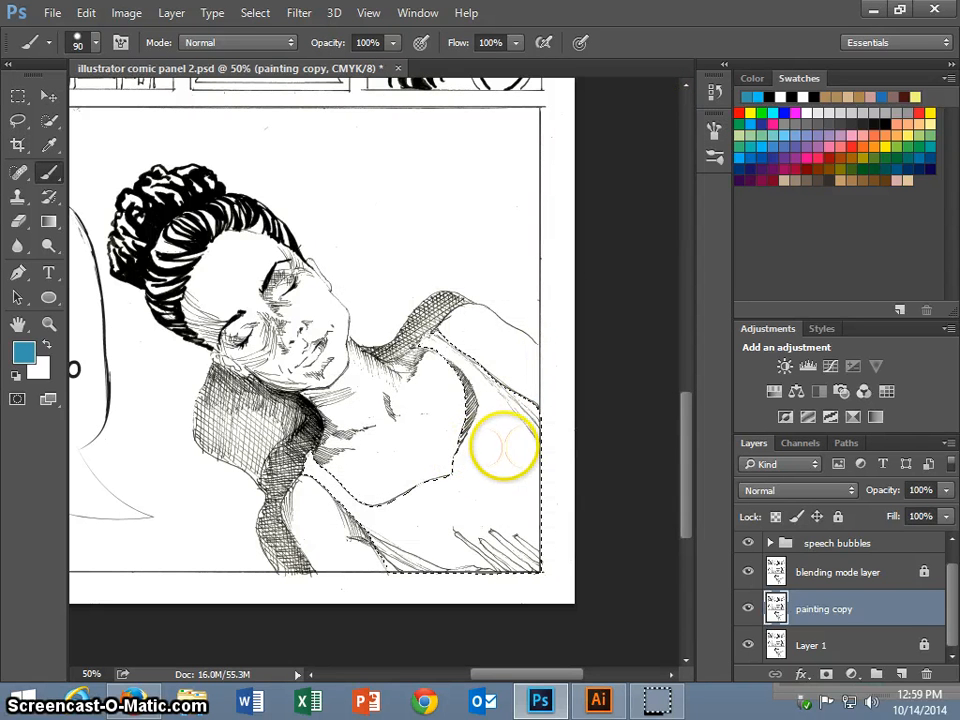
{"action": "mouse_move", "coordinate": [519, 440]}
{"action": "left_mouse_down"}
{"action": "mouse_move", "coordinate": [522, 545]}
{"action": "mouse_move", "coordinate": [510, 549]}
{"action": "mouse_move", "coordinate": [495, 413]}
{"action": "mouse_move", "coordinate": [475, 413]}
{"action": "mouse_move", "coordinate": [470, 371]}
{"action": "mouse_move", "coordinate": [422, 343]}
{"action": "mouse_move", "coordinate": [517, 409]}
{"action": "mouse_move", "coordinate": [478, 469]}
{"action": "mouse_move", "coordinate": [465, 513]}
{"action": "mouse_move", "coordinate": [469, 463]}
{"action": "mouse_move", "coordinate": [473, 440]}
{"action": "mouse_move", "coordinate": [481, 444]}
{"action": "mouse_move", "coordinate": [473, 523]}
{"action": "mouse_move", "coordinate": [491, 590]}
{"action": "mouse_move", "coordinate": [454, 565]}
{"action": "mouse_move", "coordinate": [454, 475]}
{"action": "mouse_move", "coordinate": [424, 543]}
{"action": "mouse_move", "coordinate": [438, 597]}
{"action": "mouse_move", "coordinate": [403, 523]}
{"action": "mouse_move", "coordinate": [414, 479]}
{"action": "mouse_move", "coordinate": [393, 536]}
{"action": "mouse_move", "coordinate": [403, 581]}
{"action": "mouse_move", "coordinate": [379, 518]}
{"action": "mouse_move", "coordinate": [310, 455]}
{"action": "left_mouse_up"}
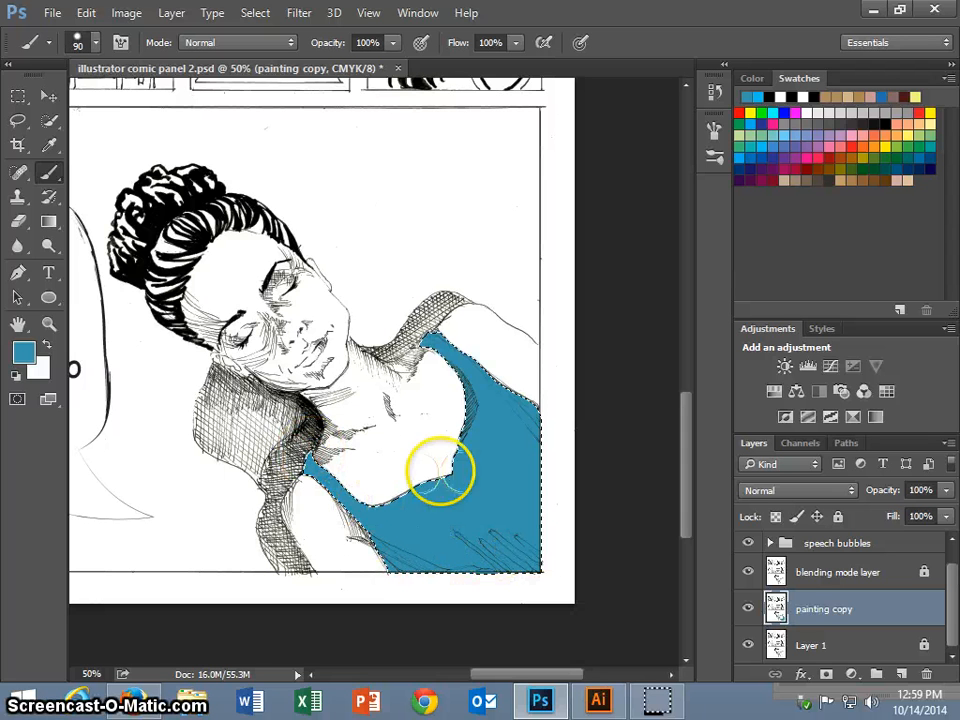
{"action": "left_click", "coordinate": [28, 350]}
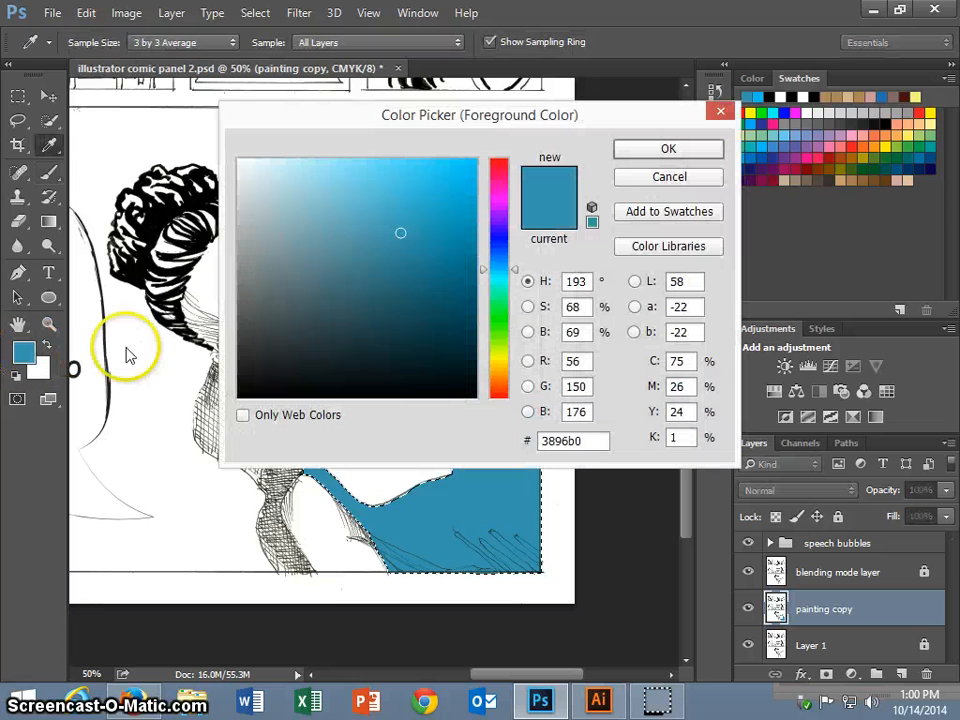
{"action": "left_click", "coordinate": [402, 338]}
{"action": "left_click", "coordinate": [401, 329]}
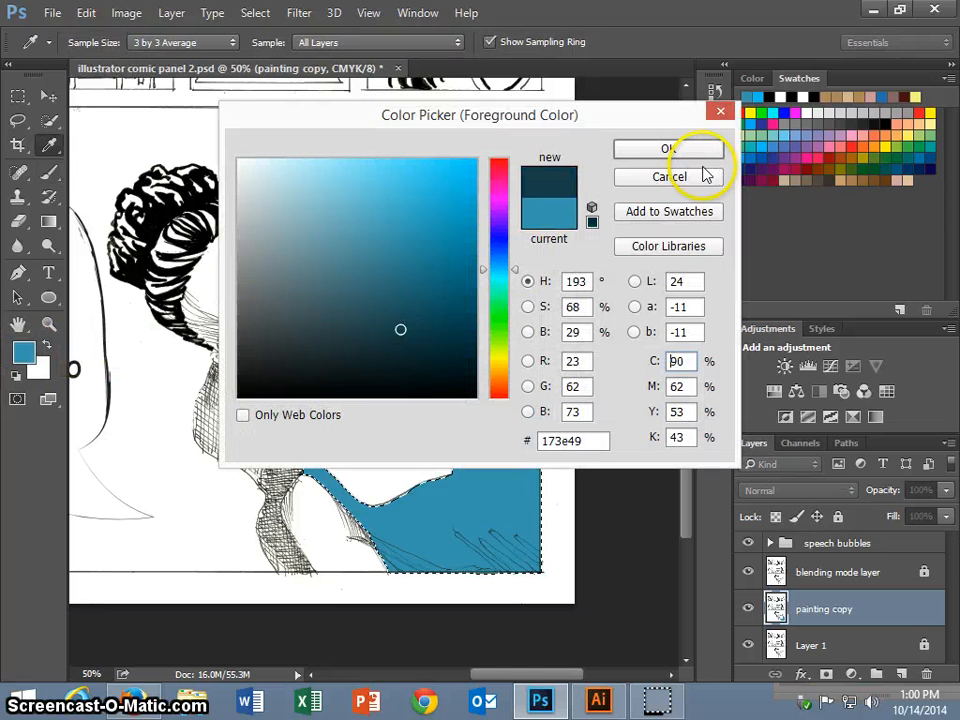
{"action": "left_click", "coordinate": [688, 154]}
Step: Save the current blue foreground color, hex 3896b0, as a new swatch under its default name
{"action": "left_click", "coordinate": [23, 350]}
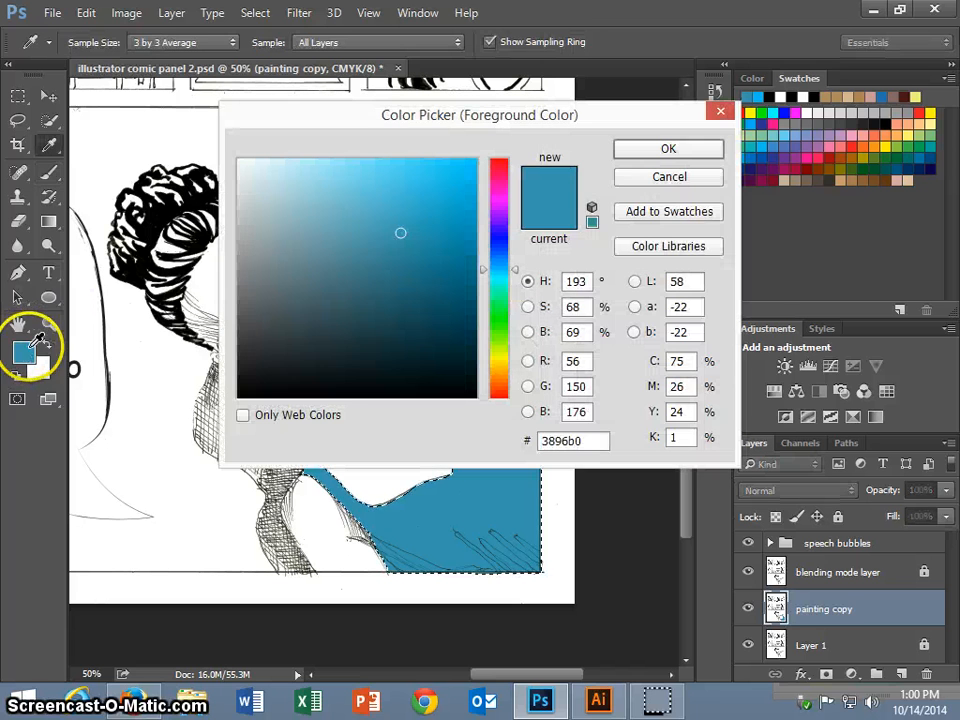
{"action": "left_click", "coordinate": [653, 211]}
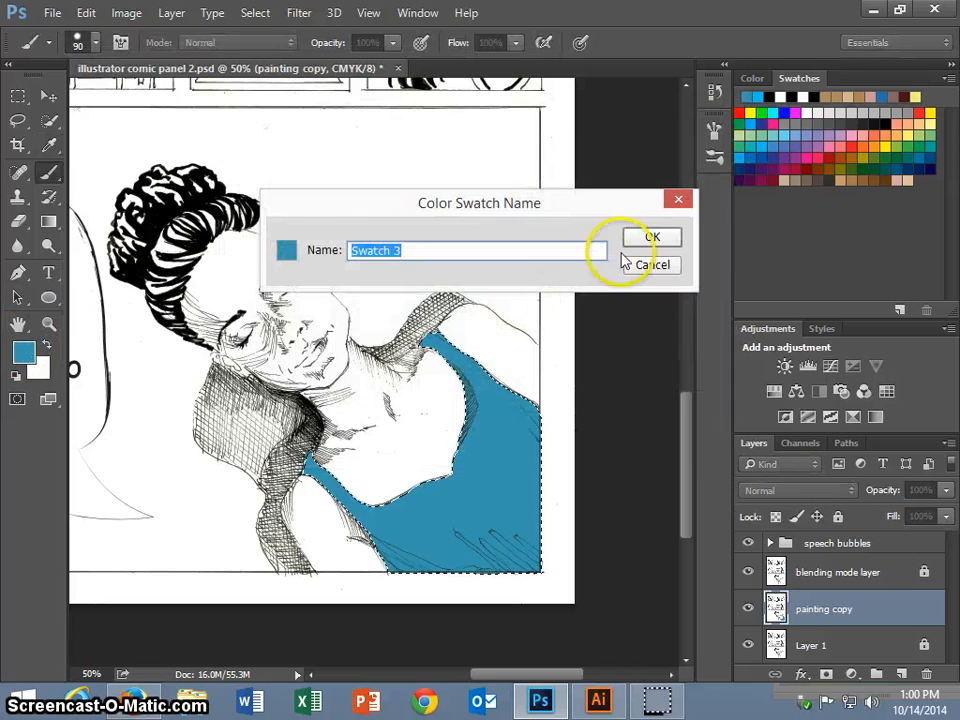
{"action": "left_click", "coordinate": [651, 238]}
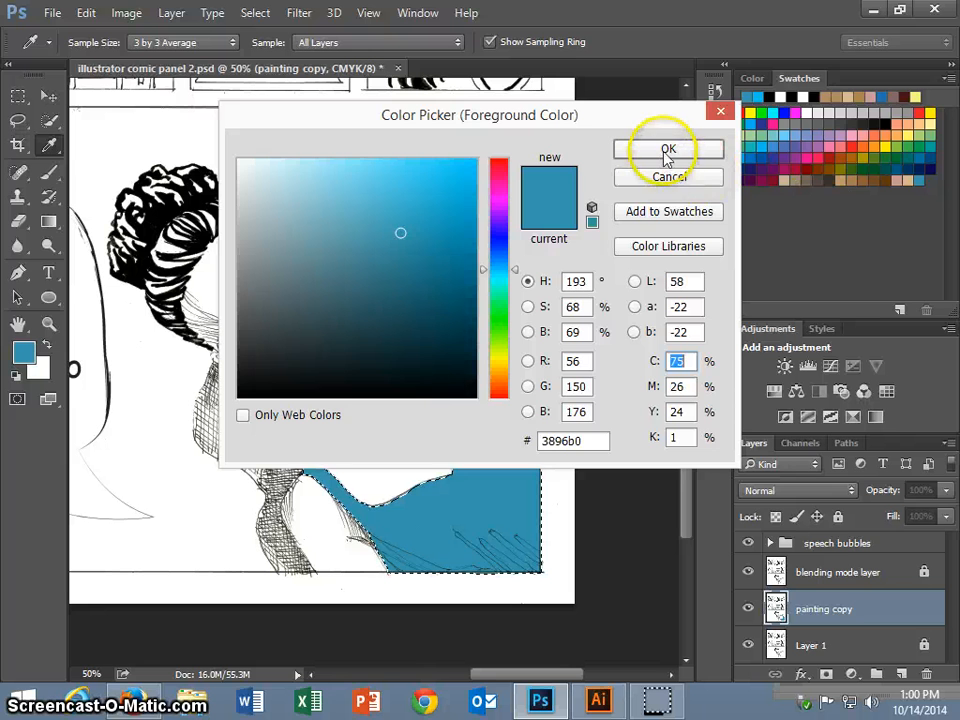
{"action": "left_click", "coordinate": [720, 110]}
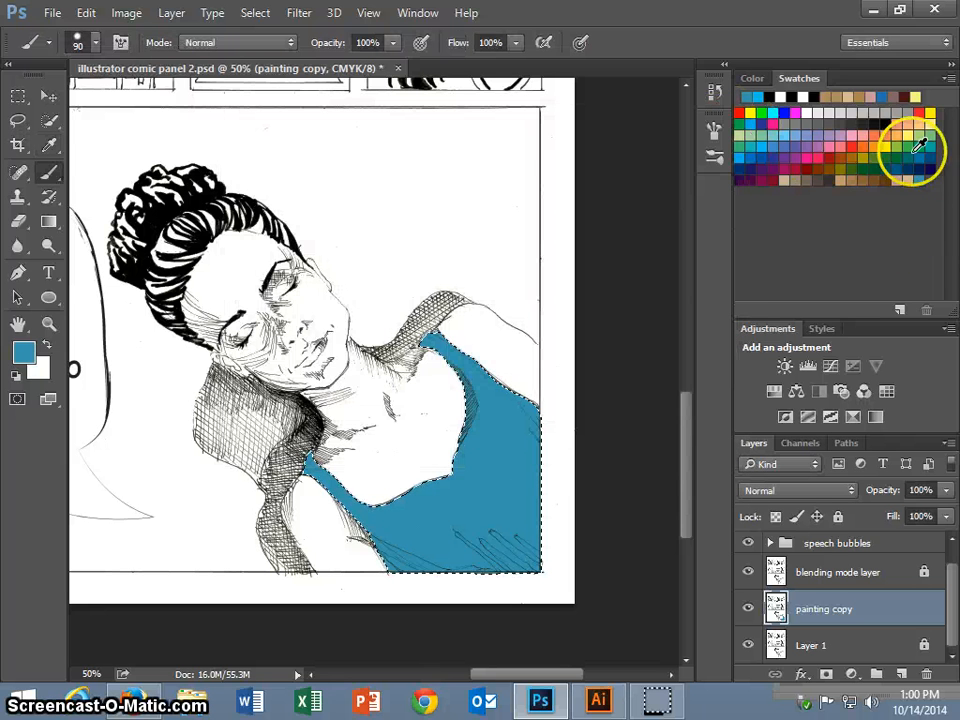
Step: Set the foreground color to a dark teal, hex 21454f, and lower the brush opacity to 51%
{"action": "left_click", "coordinate": [22, 352]}
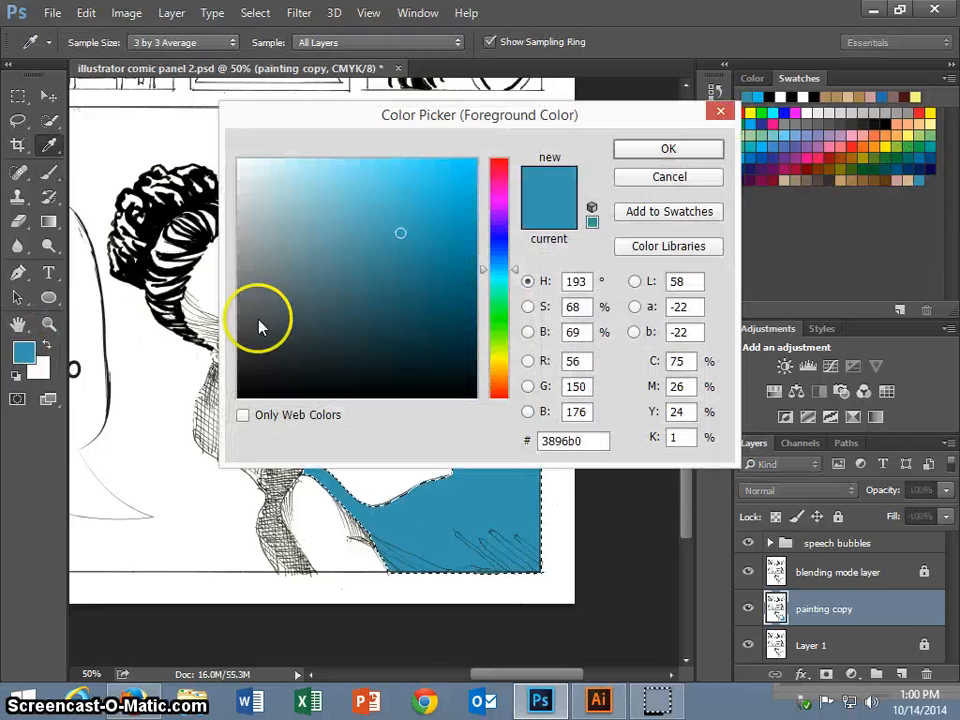
{"action": "left_click", "coordinate": [377, 324]}
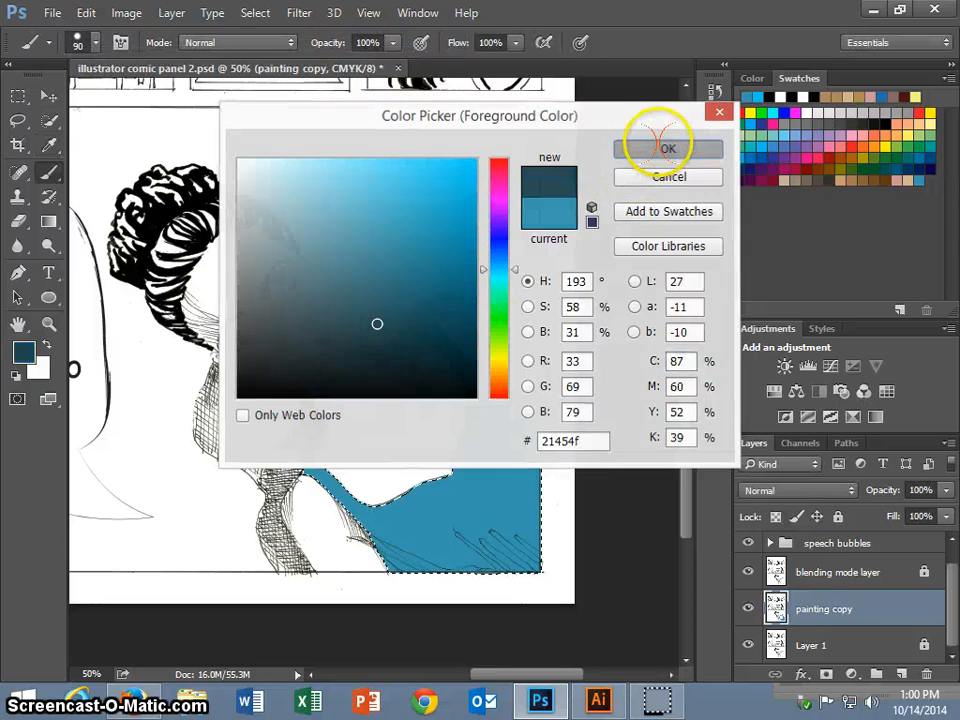
{"action": "left_click", "coordinate": [665, 148]}
{"action": "left_click", "coordinate": [393, 43]}
{"action": "left_click_drag", "start_coordinate": [398, 68], "coordinate": [357, 70]}
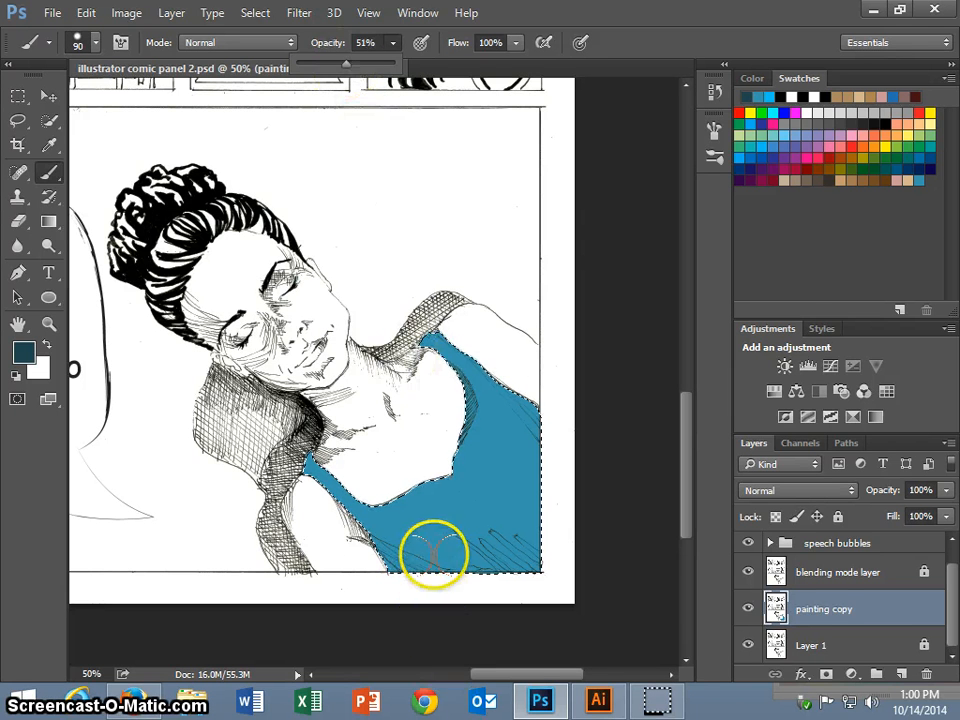
Step: Shade the tank top's lower edge in dark teal with a 60 px brush softened to 64% hardness
{"action": "key", "text": "["}
{"action": "key", "text": "["}
{"action": "key", "text": "["}
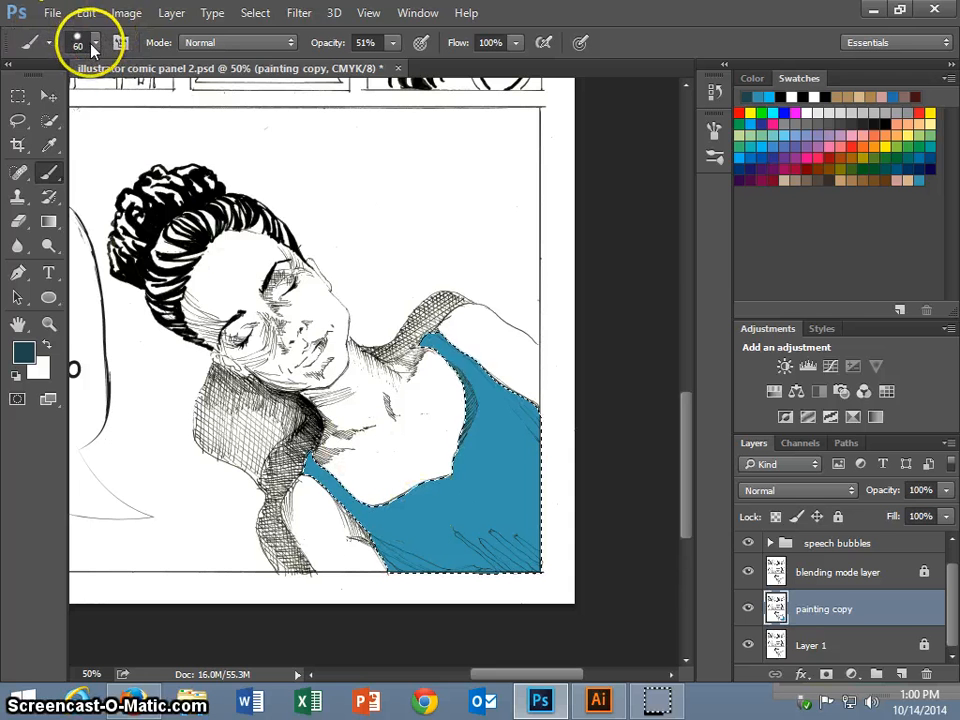
{"action": "left_click", "coordinate": [93, 48]}
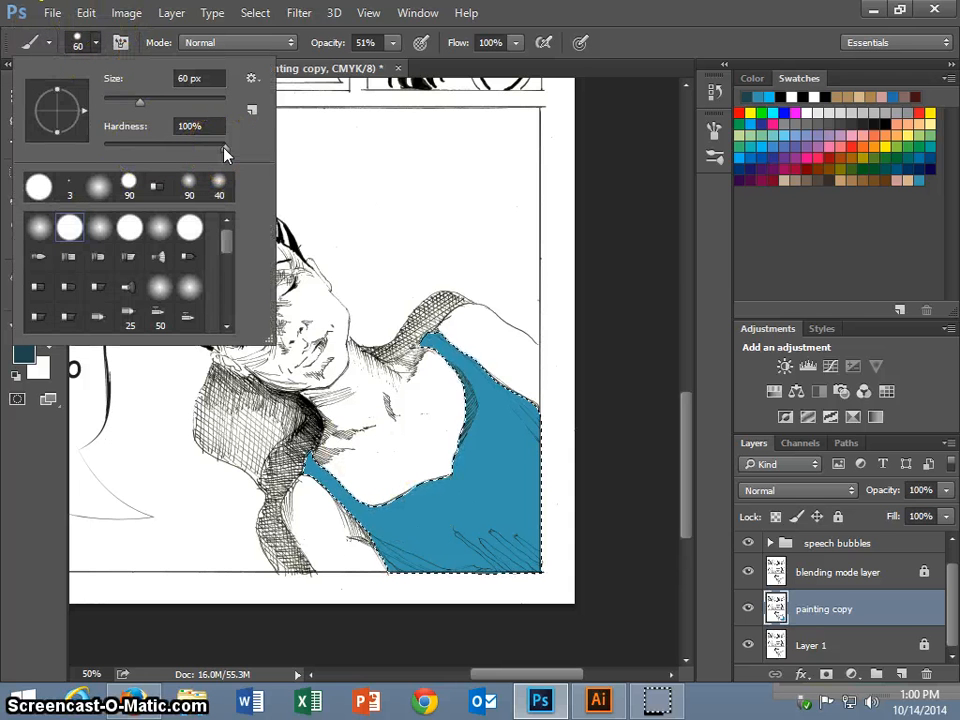
{"action": "left_click_drag", "start_coordinate": [224, 148], "coordinate": [205, 148]}
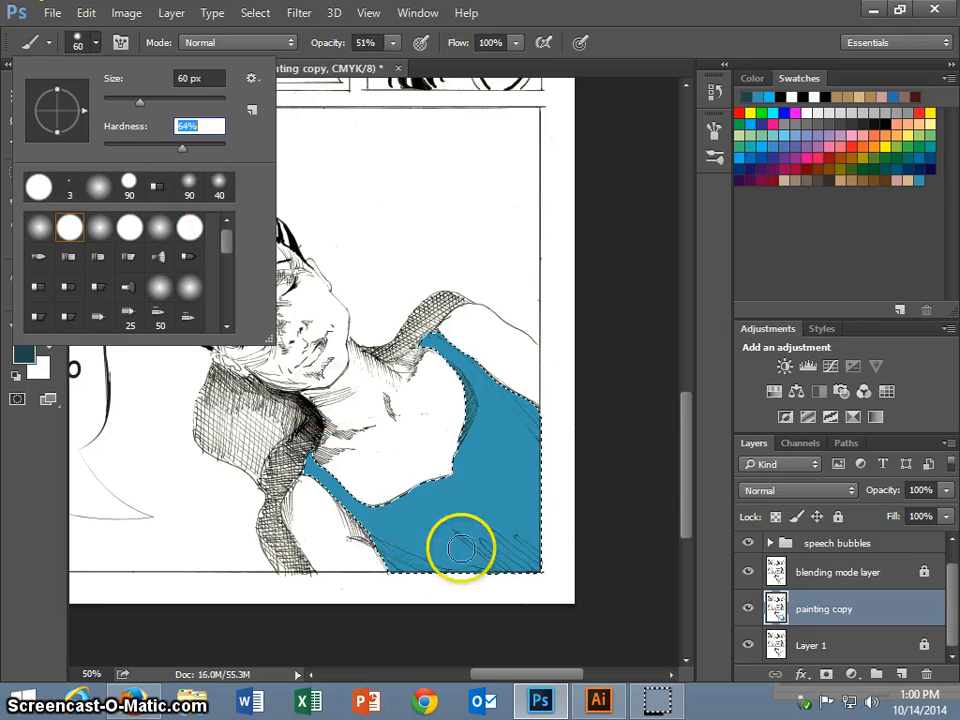
{"action": "left_click", "coordinate": [470, 583]}
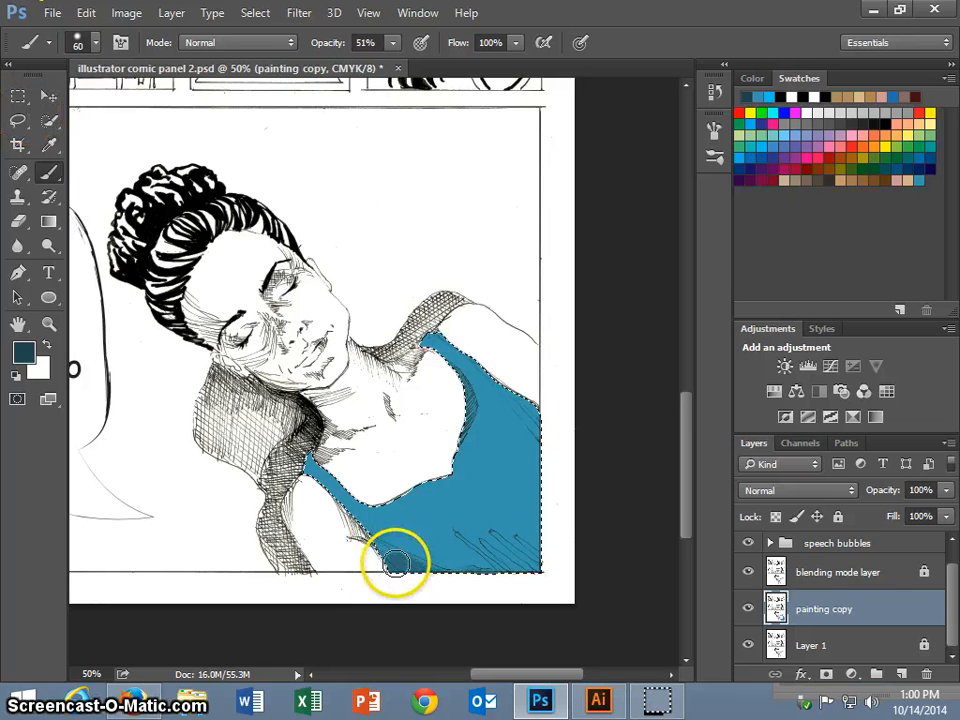
{"action": "mouse_move", "coordinate": [396, 563]}
{"action": "left_mouse_down"}
{"action": "mouse_move", "coordinate": [390, 545]}
{"action": "mouse_move", "coordinate": [469, 570]}
{"action": "mouse_move", "coordinate": [392, 557]}
{"action": "mouse_move", "coordinate": [416, 574]}
{"action": "mouse_move", "coordinate": [470, 570]}
{"action": "left_mouse_up"}
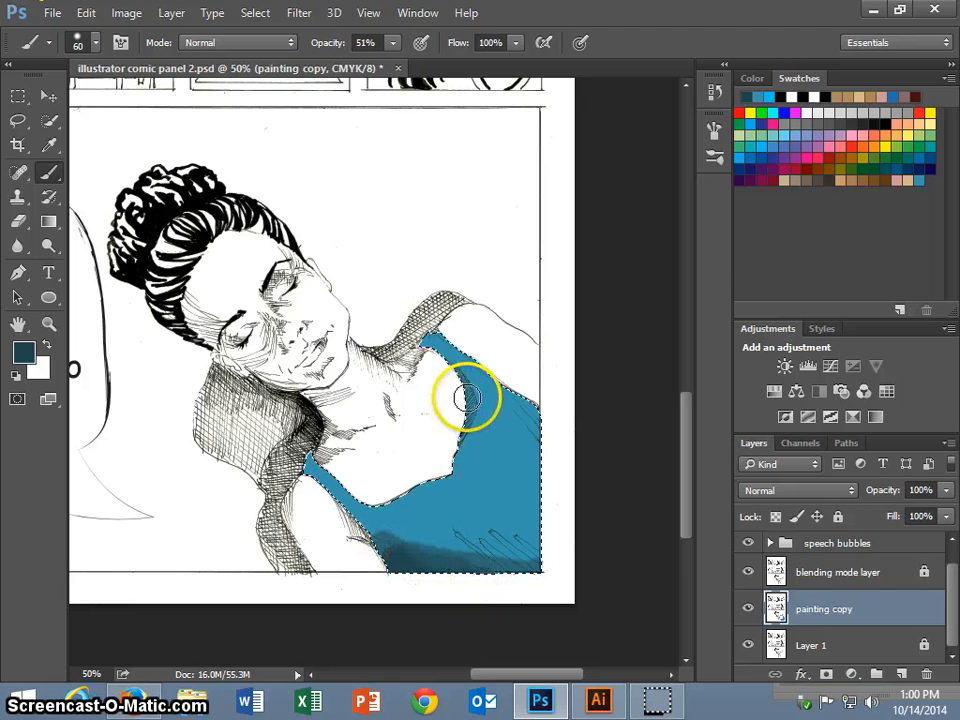
Step: Shade along the tank top's neckline and straps in dark teal, reducing the brush to 30 px and 15 px for the narrow parts
{"action": "key", "text": "bracketleft"}
{"action": "key", "text": "bracketleft"}
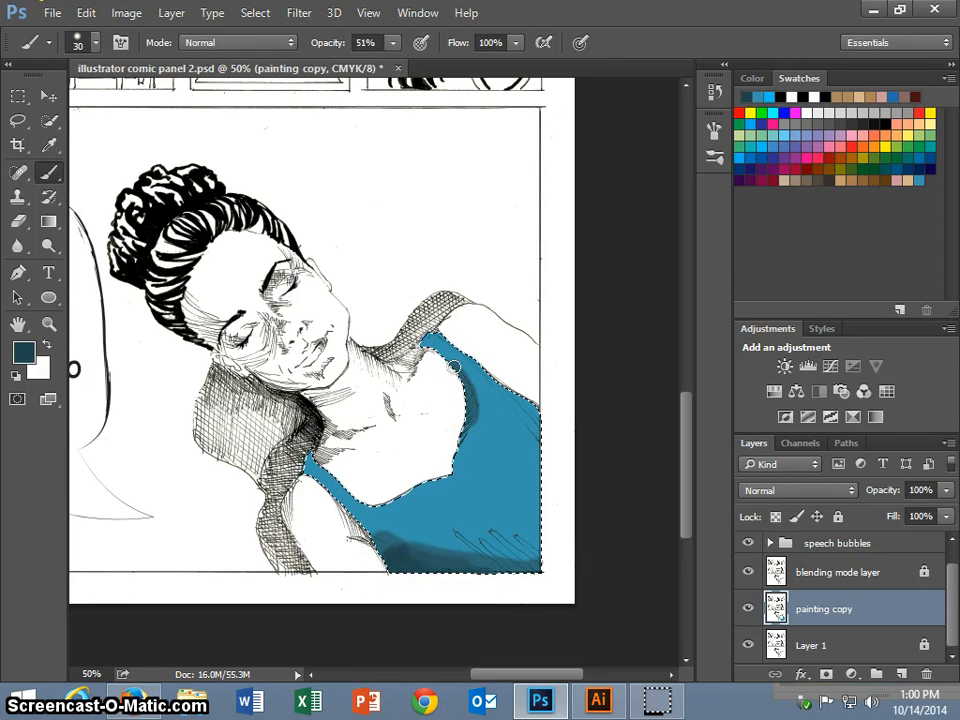
{"action": "key", "text": "bracketleft"}
{"action": "key", "text": "bracketleft"}
{"action": "key", "text": "bracketleft"}
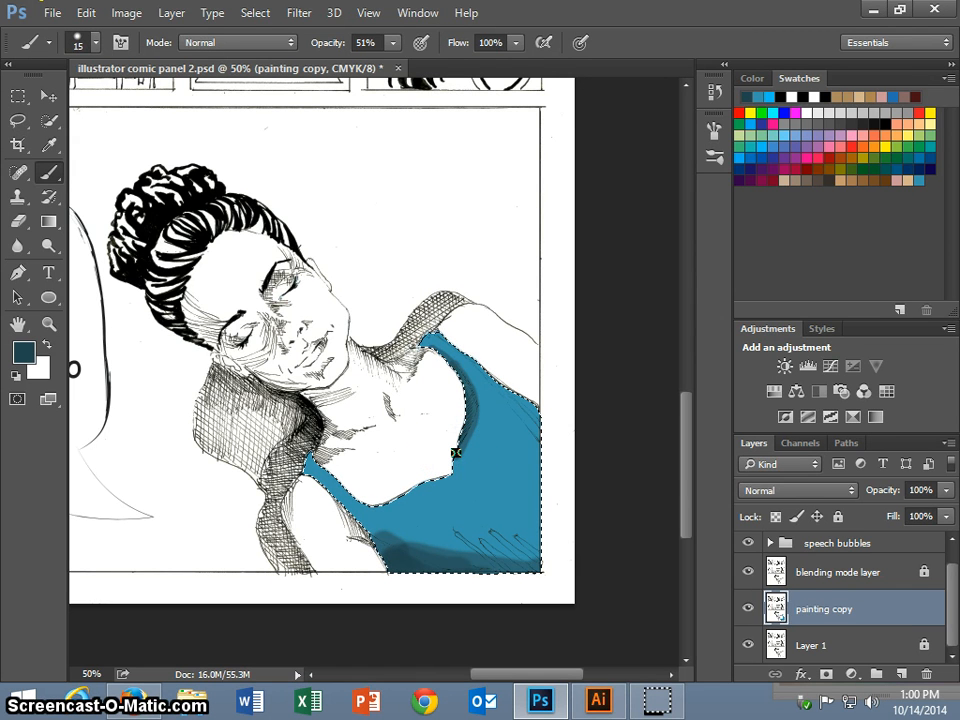
{"action": "mouse_move", "coordinate": [455, 452]}
{"action": "left_mouse_down"}
{"action": "mouse_move", "coordinate": [463, 399]}
{"action": "mouse_move", "coordinate": [454, 470]}
{"action": "mouse_move", "coordinate": [372, 509]}
{"action": "mouse_move", "coordinate": [313, 471]}
{"action": "mouse_move", "coordinate": [308, 455]}
{"action": "mouse_move", "coordinate": [370, 504]}
{"action": "left_mouse_up"}
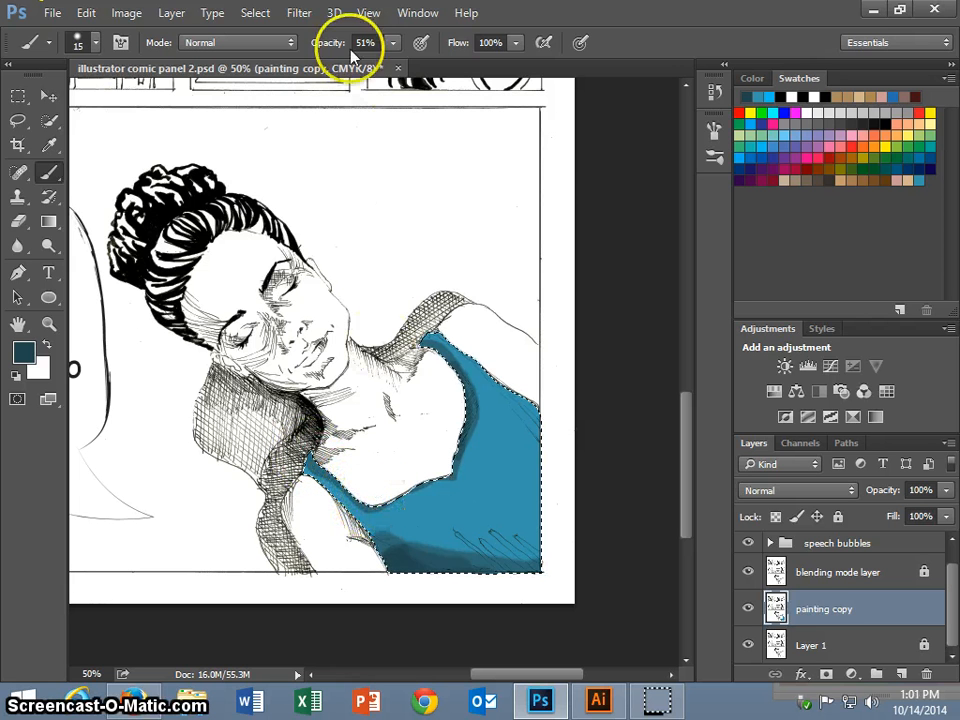
Step: Add faint dark teal shading along the tank top's outer side and bottom with a 90 px brush at 12% opacity
{"action": "left_click", "coordinate": [393, 43]}
{"action": "left_click_drag", "start_coordinate": [358, 70], "coordinate": [352, 69]}
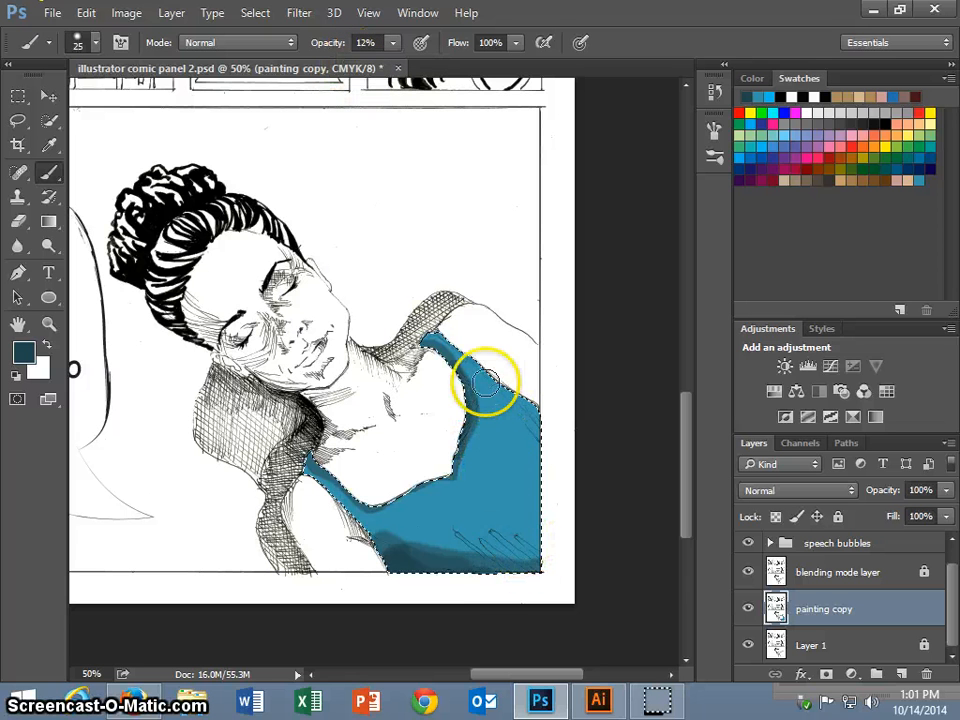
{"action": "key", "text": "bracketright"}
{"action": "key", "text": "bracketright"}
{"action": "key", "text": "bracketright"}
{"action": "key", "text": "bracketright"}
{"action": "key", "text": "bracketright"}
{"action": "key", "text": "bracketright"}
{"action": "key", "text": "bracketright"}
{"action": "key", "text": "bracketright"}
{"action": "key", "text": "bracketright"}
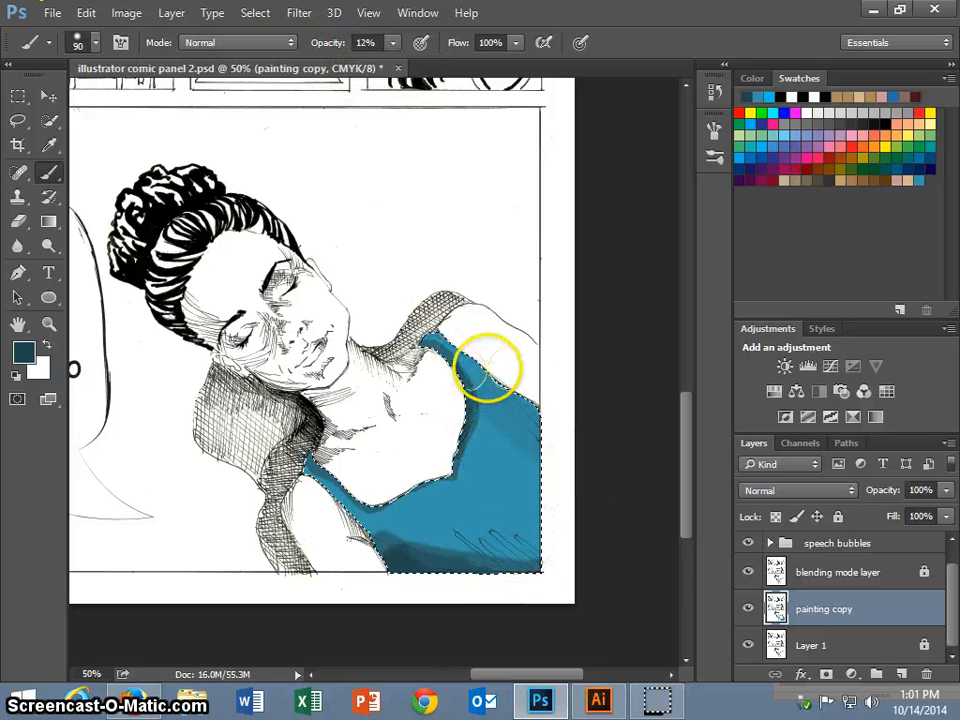
{"action": "mouse_move", "coordinate": [431, 336]}
{"action": "left_mouse_down"}
{"action": "mouse_move", "coordinate": [557, 559]}
{"action": "mouse_move", "coordinate": [530, 414]}
{"action": "mouse_move", "coordinate": [466, 574]}
{"action": "mouse_move", "coordinate": [574, 480]}
{"action": "left_mouse_up"}
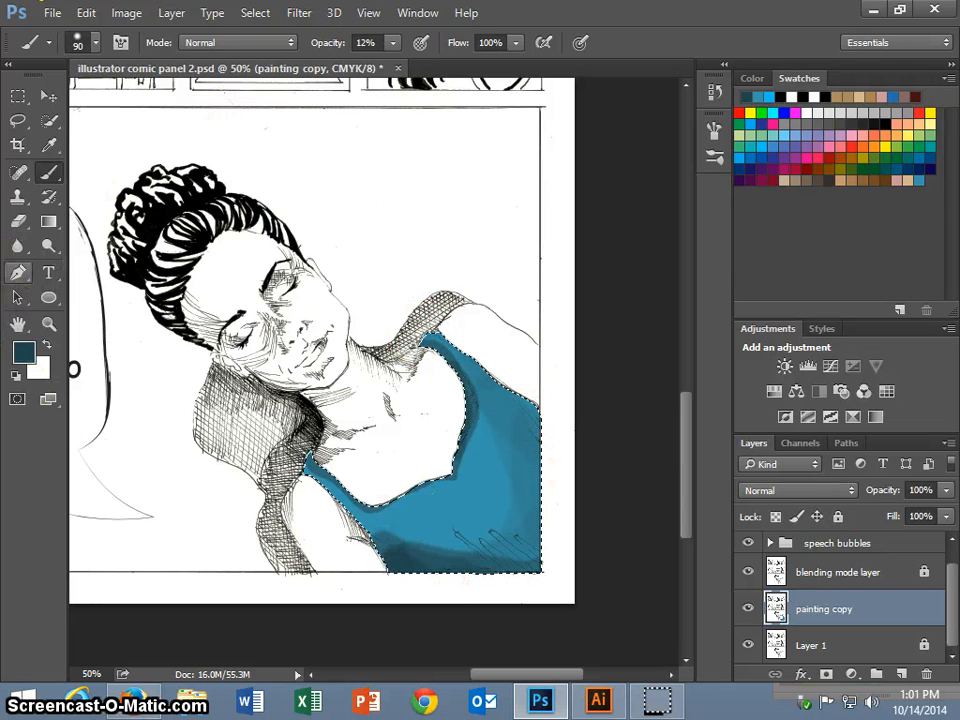
{"action": "mouse_move", "coordinate": [374, 572]}
{"action": "left_mouse_down"}
{"action": "mouse_move", "coordinate": [391, 555]}
{"action": "mouse_move", "coordinate": [319, 469]}
{"action": "mouse_move", "coordinate": [438, 602]}
{"action": "left_mouse_up"}
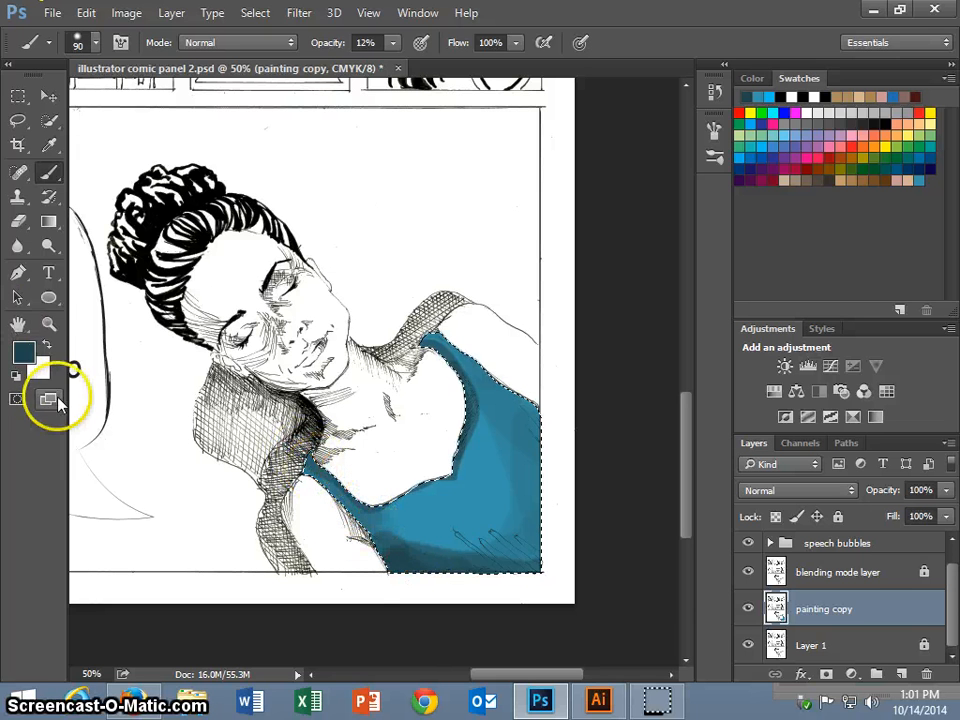
Step: Recall the saved blue swatch and change the foreground color to a much lighter tint of it, keeping the Brush tool
{"action": "left_click", "coordinate": [25, 358]}
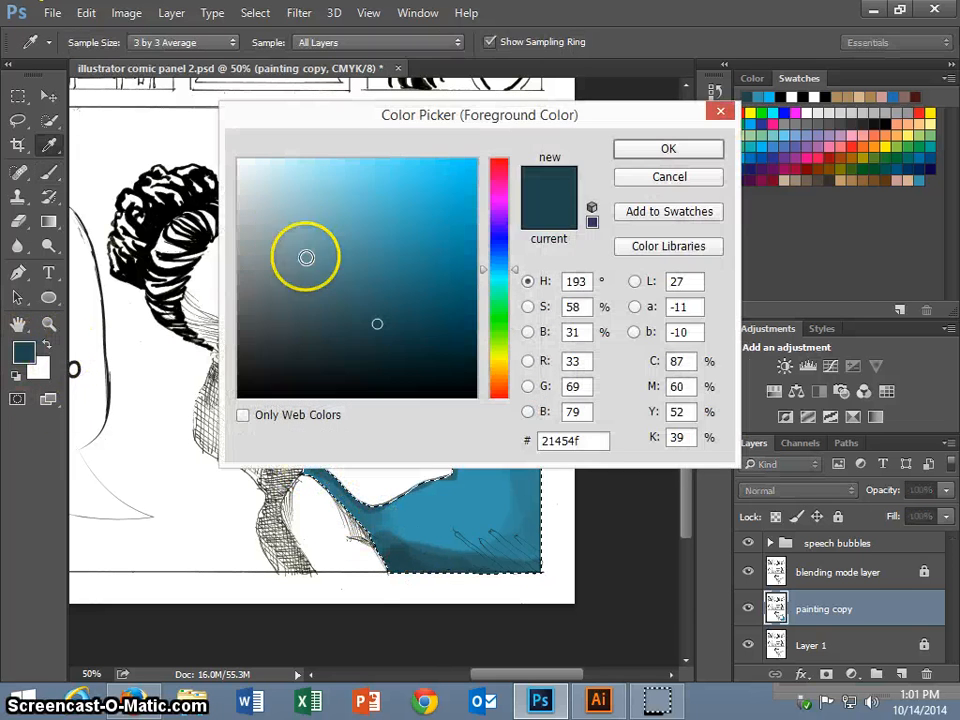
{"action": "left_click", "coordinate": [655, 175]}
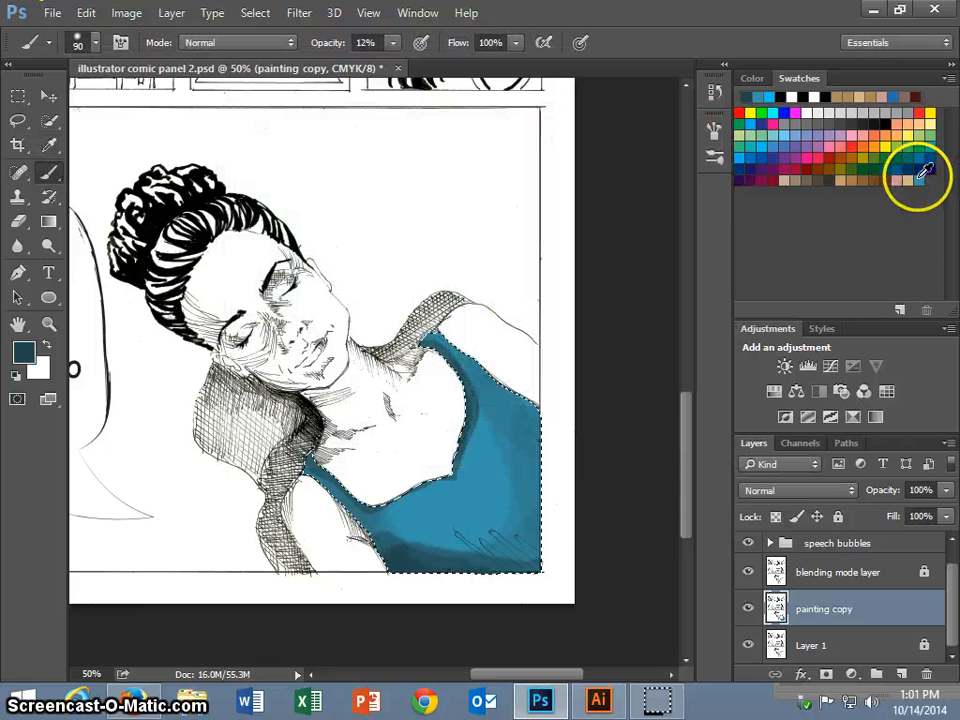
{"action": "left_click", "coordinate": [918, 168]}
{"action": "left_click", "coordinate": [27, 360]}
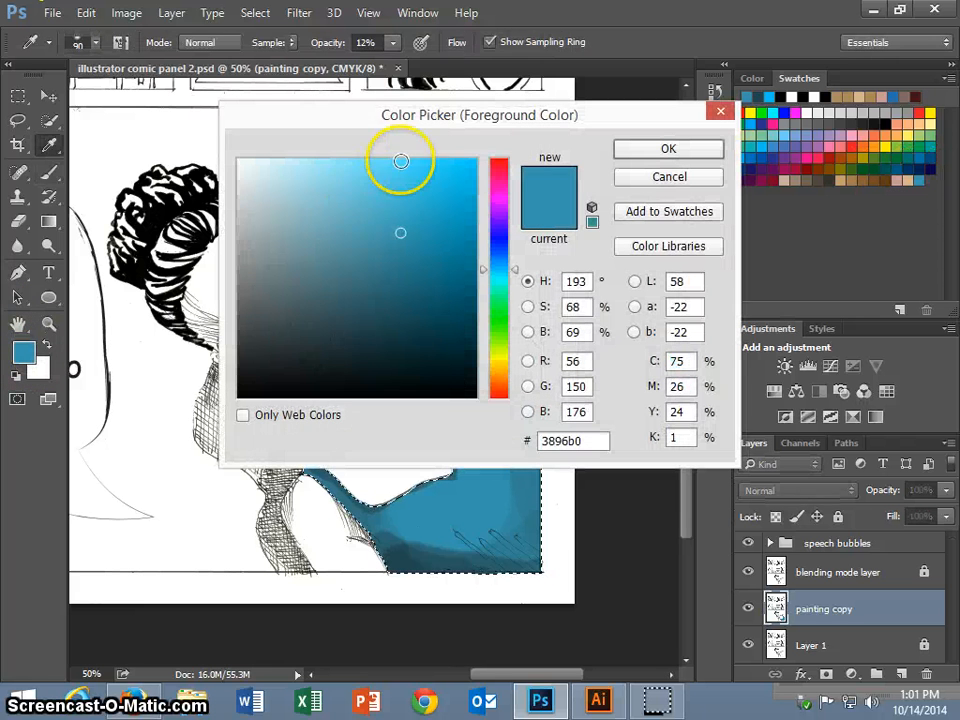
{"action": "left_click", "coordinate": [350, 161]}
{"action": "left_click", "coordinate": [630, 151]}
{"action": "key", "text": "b"}
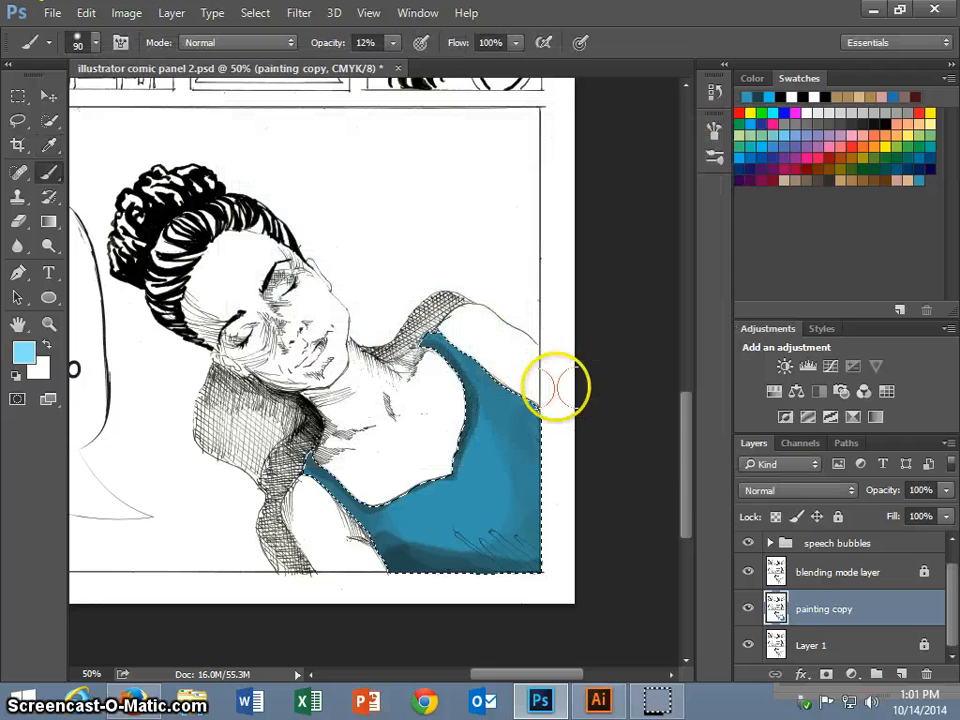
Step: Paint soft light blue highlights across the middle of the tank top, enlarging the brush to 175 px, and clear the selection
{"action": "mouse_move", "coordinate": [502, 422]}
{"action": "left_mouse_down"}
{"action": "mouse_move", "coordinate": [437, 478]}
{"action": "mouse_move", "coordinate": [477, 457]}
{"action": "mouse_move", "coordinate": [500, 480]}
{"action": "left_mouse_up"}
{"action": "mouse_move", "coordinate": [467, 396]}
{"action": "left_mouse_down"}
{"action": "mouse_move", "coordinate": [487, 426]}
{"action": "mouse_move", "coordinate": [513, 436]}
{"action": "mouse_move", "coordinate": [506, 429]}
{"action": "mouse_move", "coordinate": [515, 456]}
{"action": "left_mouse_up"}
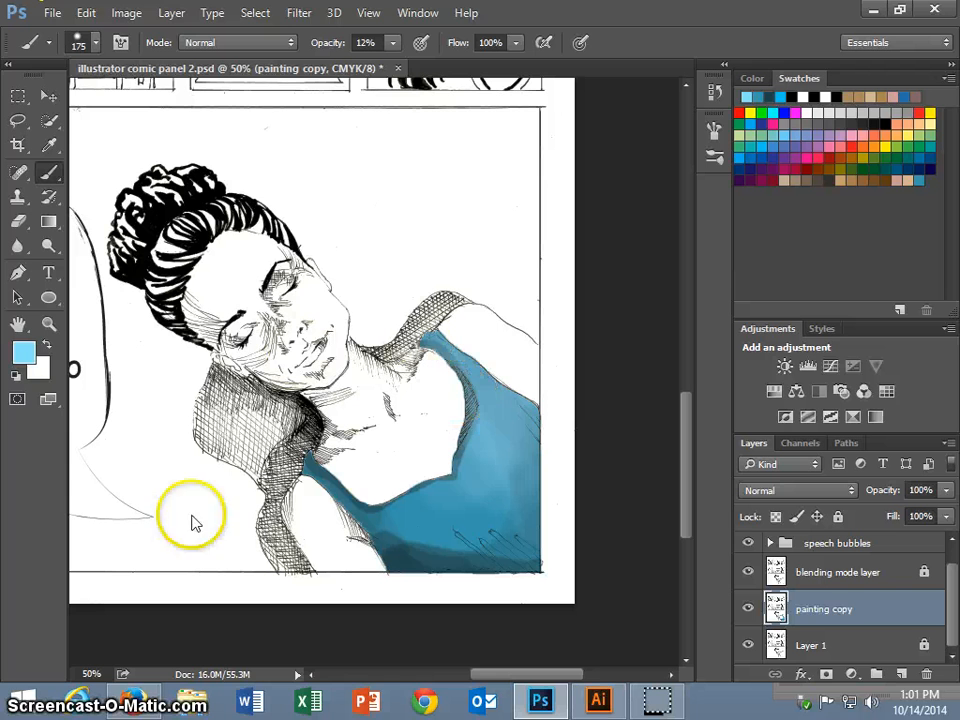
{"action": "key", "text": "ctrl+d"}
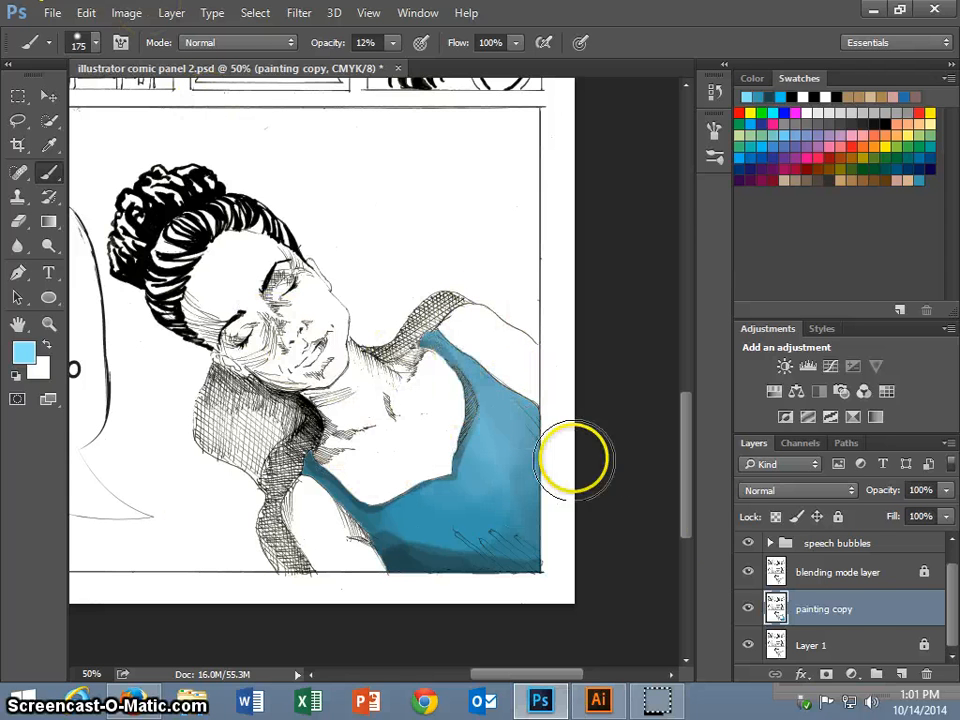
Step: Select the woman's skin on the face, neck, chest, shoulder and arm with the 15 px Quick Selection tool
{"action": "left_click", "coordinate": [45, 178]}
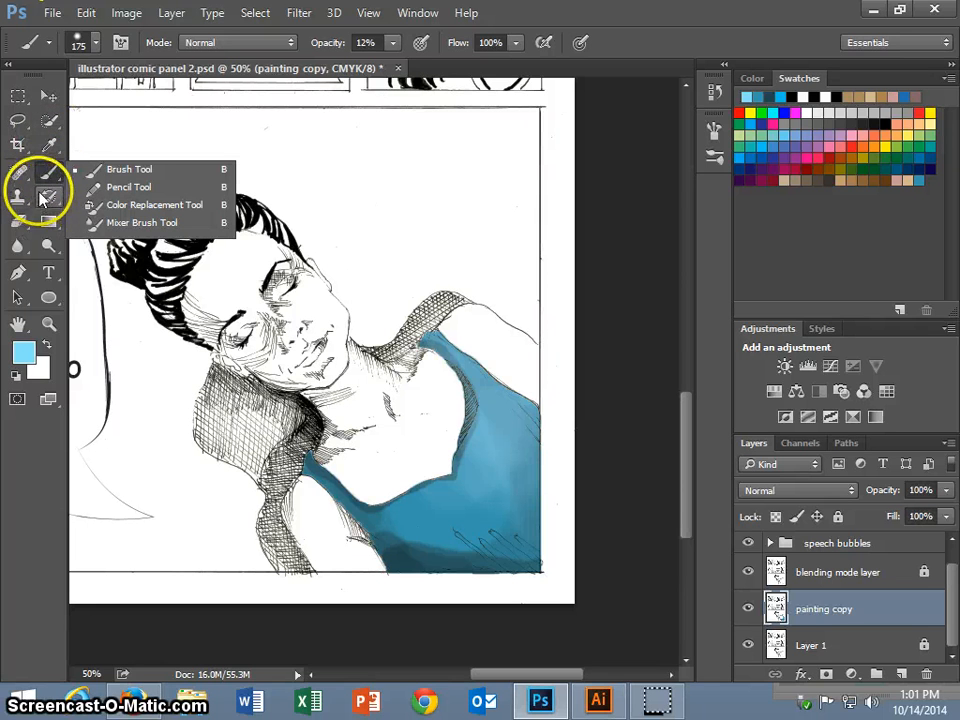
{"action": "left_click", "coordinate": [46, 119]}
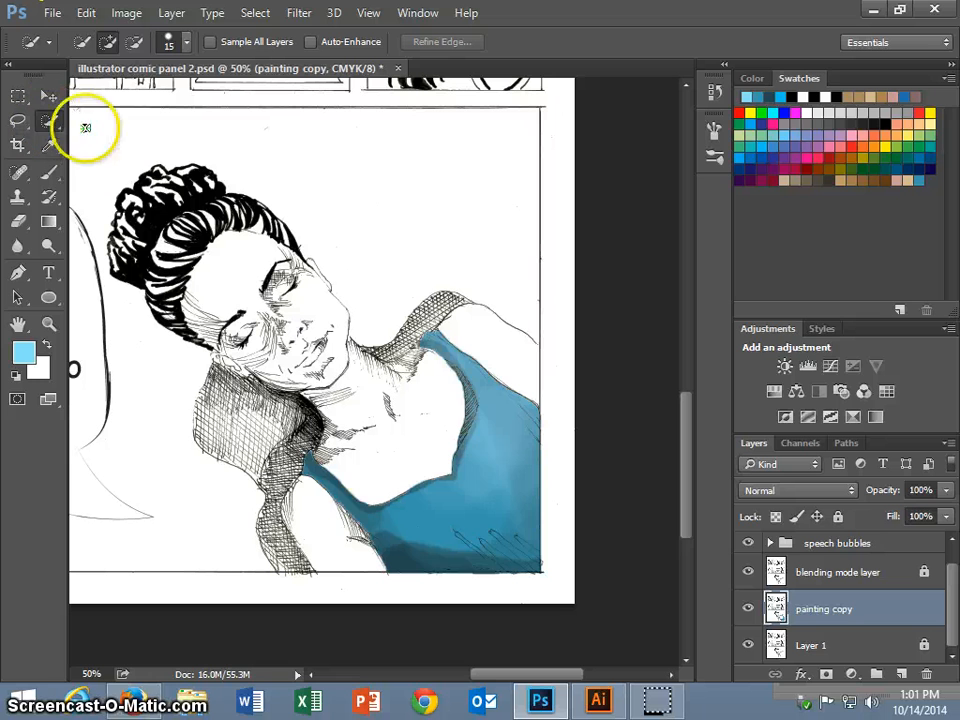
{"action": "mouse_move", "coordinate": [471, 332]}
{"action": "left_mouse_down"}
{"action": "mouse_move", "coordinate": [513, 356]}
{"action": "mouse_move", "coordinate": [401, 405]}
{"action": "mouse_move", "coordinate": [441, 385]}
{"action": "mouse_move", "coordinate": [434, 414]}
{"action": "mouse_move", "coordinate": [345, 521]}
{"action": "mouse_move", "coordinate": [322, 515]}
{"action": "mouse_move", "coordinate": [334, 525]}
{"action": "mouse_move", "coordinate": [338, 341]}
{"action": "mouse_move", "coordinate": [242, 267]}
{"action": "mouse_move", "coordinate": [208, 364]}
{"action": "mouse_move", "coordinate": [313, 280]}
{"action": "left_mouse_up"}
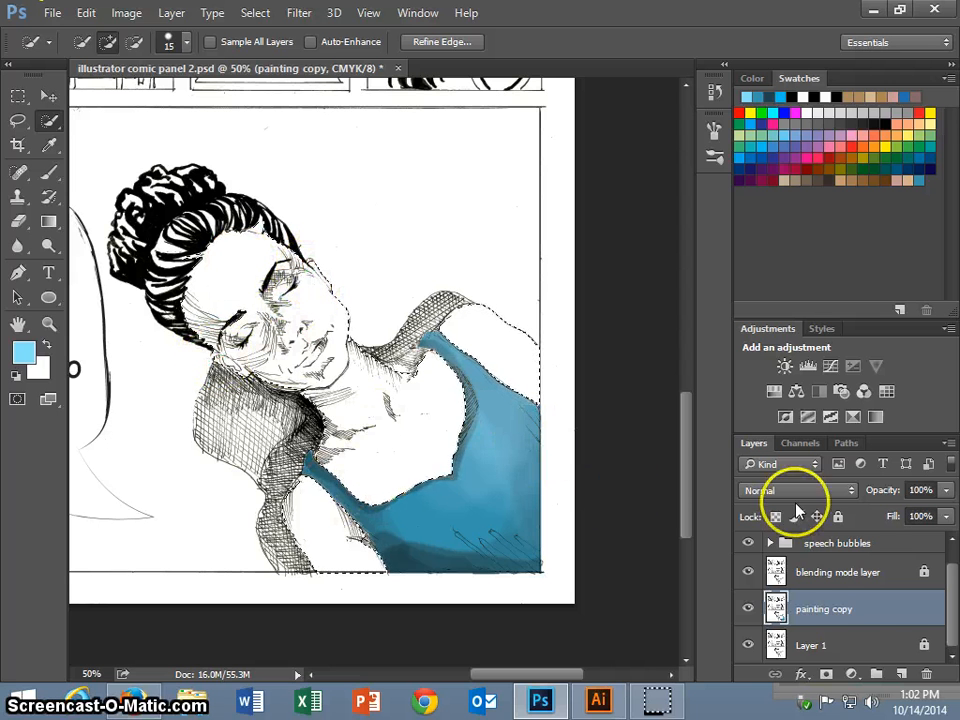
Step: Set the foreground color to a pale skin tone, hex f1dcc4
{"action": "left_click", "coordinate": [24, 352]}
{"action": "left_click_drag", "start_coordinate": [386, 132], "coordinate": [697, 163]}
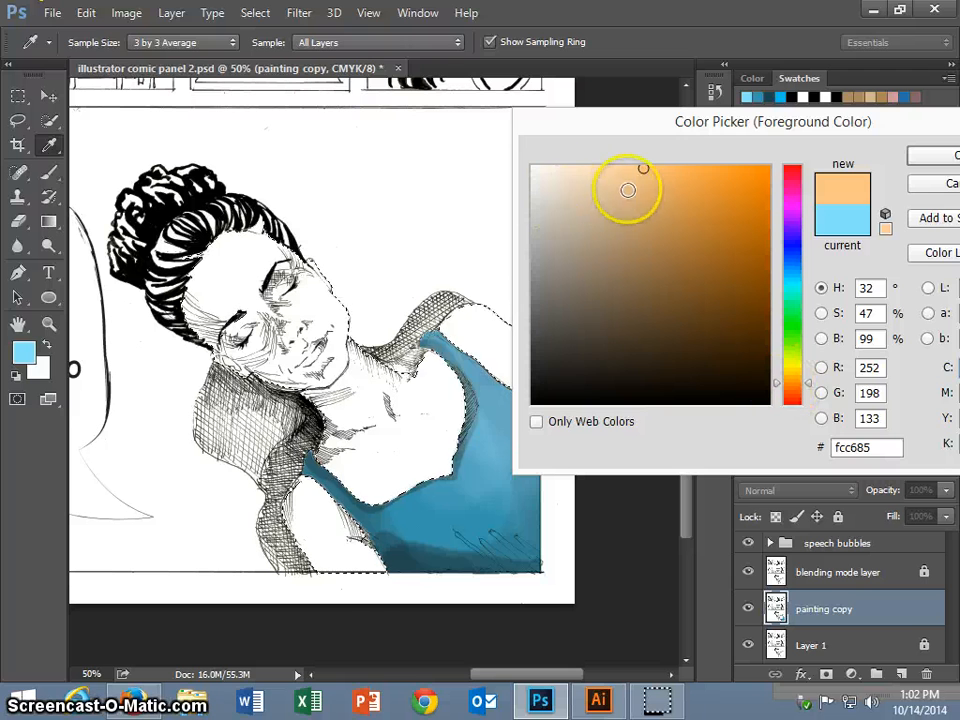
{"action": "left_click", "coordinate": [950, 157]}
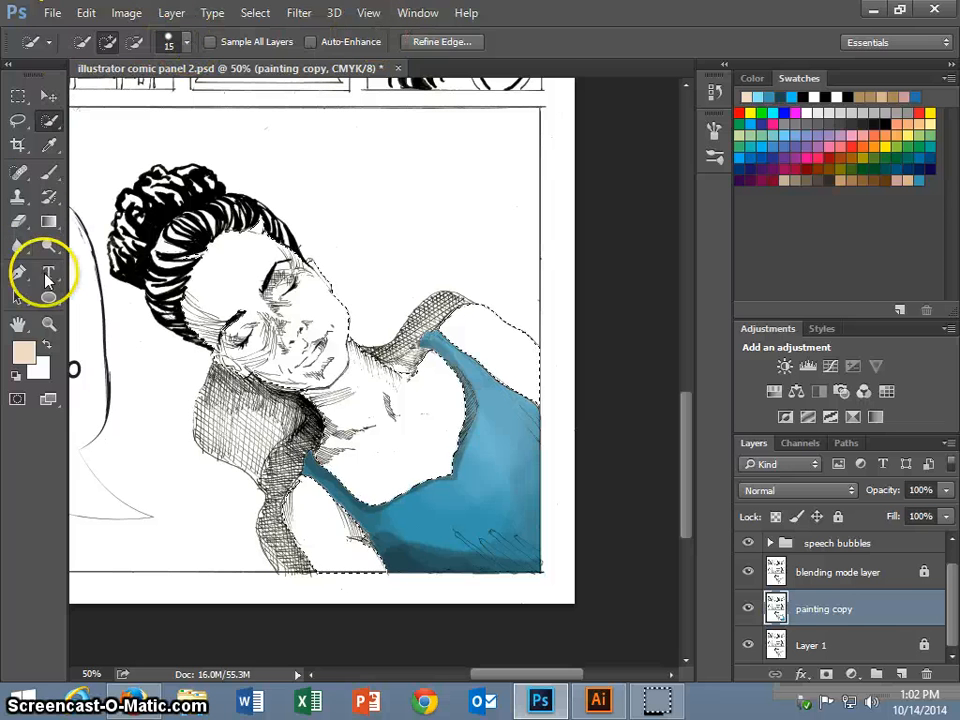
Step: Paint the selected skin areas with the pale skin tone using the 175 px Brush tool at 100% opacity
{"action": "left_click", "coordinate": [49, 171]}
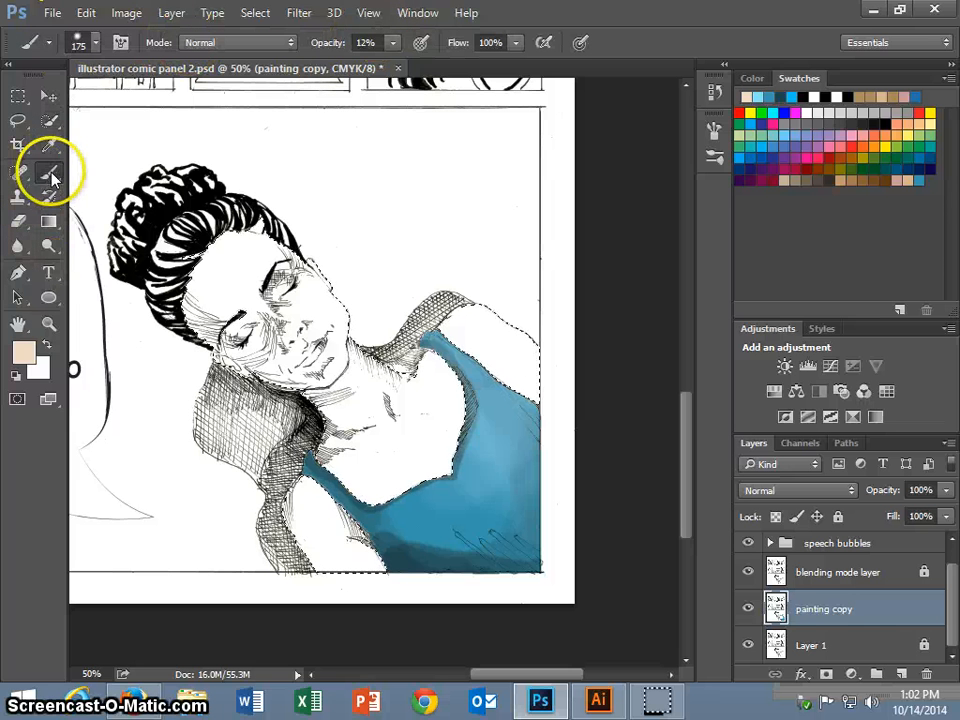
{"action": "left_click", "coordinate": [393, 42]}
{"action": "left_click_drag", "start_coordinate": [396, 68], "coordinate": [546, 86]}
{"action": "left_click_drag", "start_coordinate": [396, 461], "coordinate": [403, 450]}
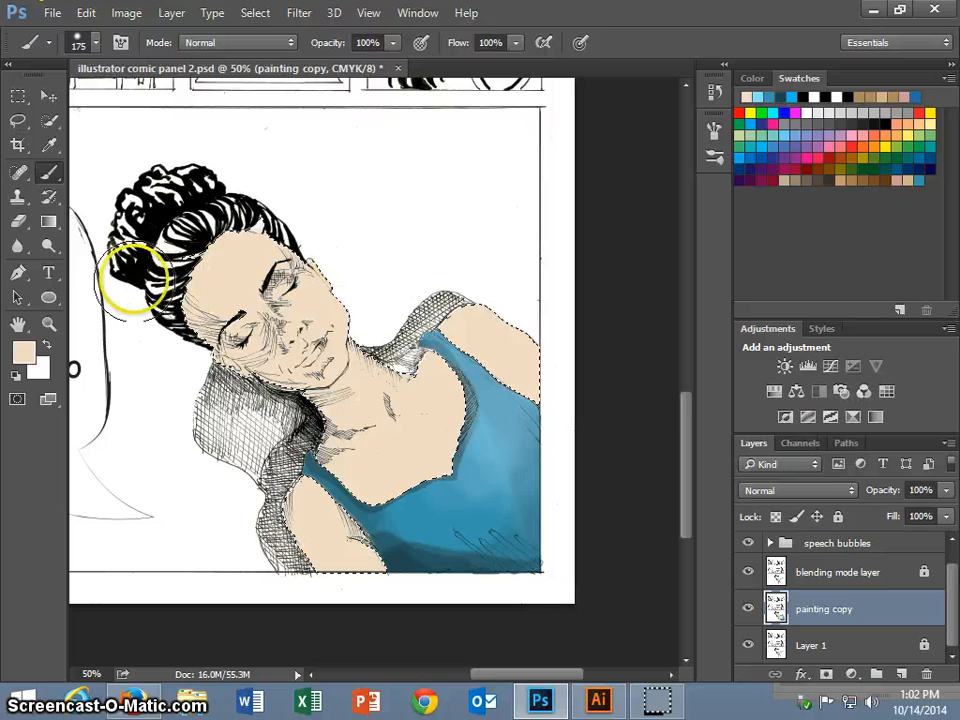
Step: Save the pale skin tone f1dcc4 as a new color swatch
{"action": "left_click", "coordinate": [22, 350]}
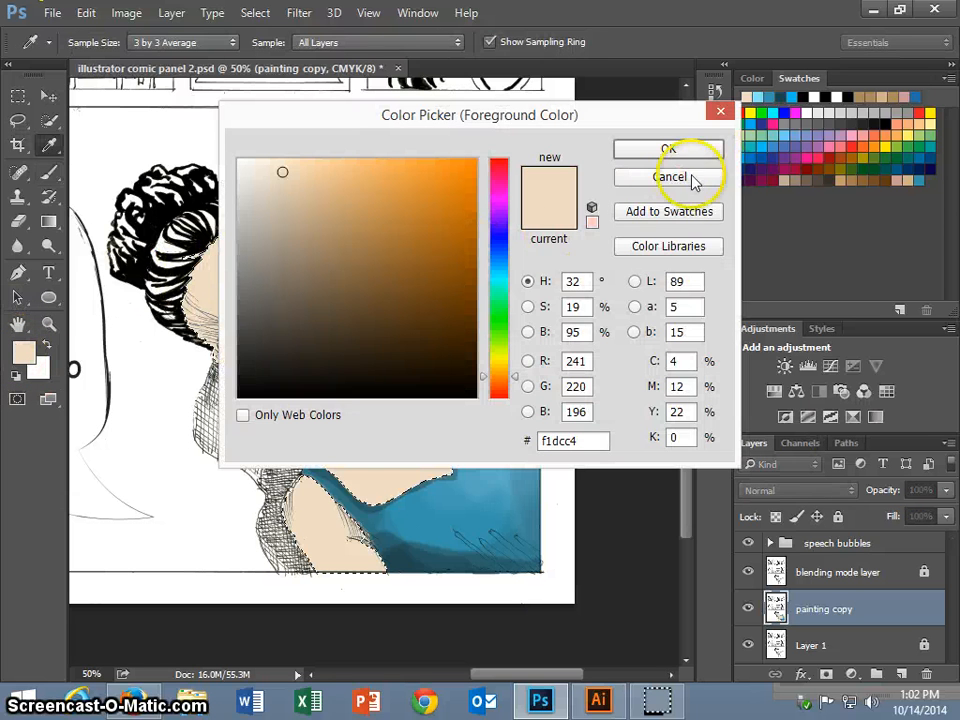
{"action": "left_click", "coordinate": [669, 213]}
{"action": "left_click", "coordinate": [645, 241]}
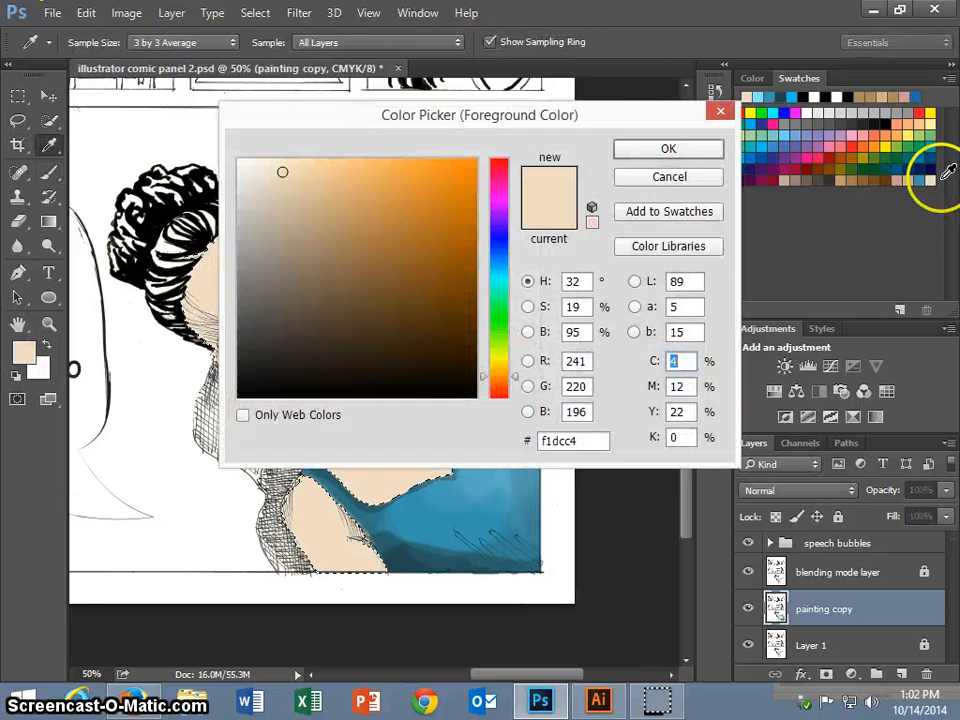
{"action": "left_click", "coordinate": [671, 148]}
Step: Set the foreground color to a pale pink, hex f3cedc
{"action": "left_click", "coordinate": [22, 355]}
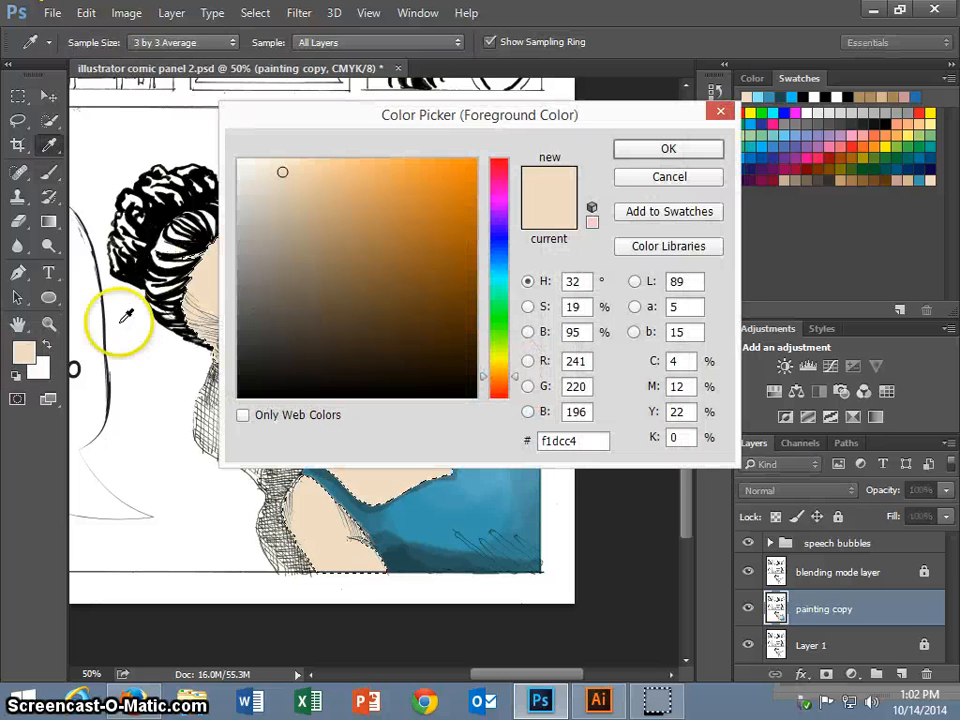
{"action": "left_click_drag", "start_coordinate": [489, 383], "coordinate": [500, 389]}
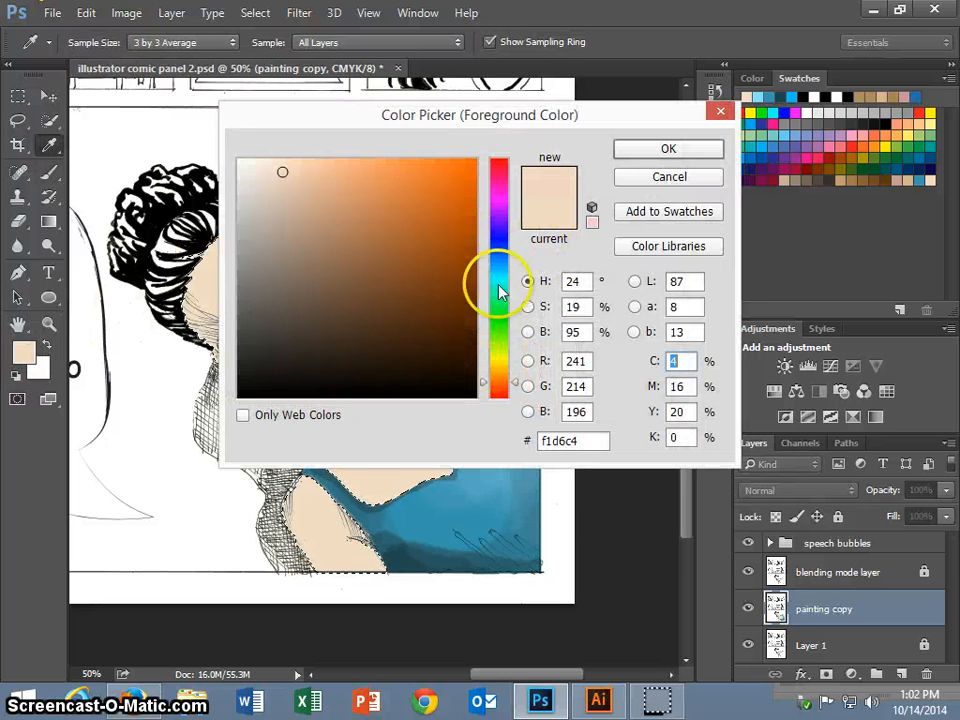
{"action": "left_click", "coordinate": [491, 176]}
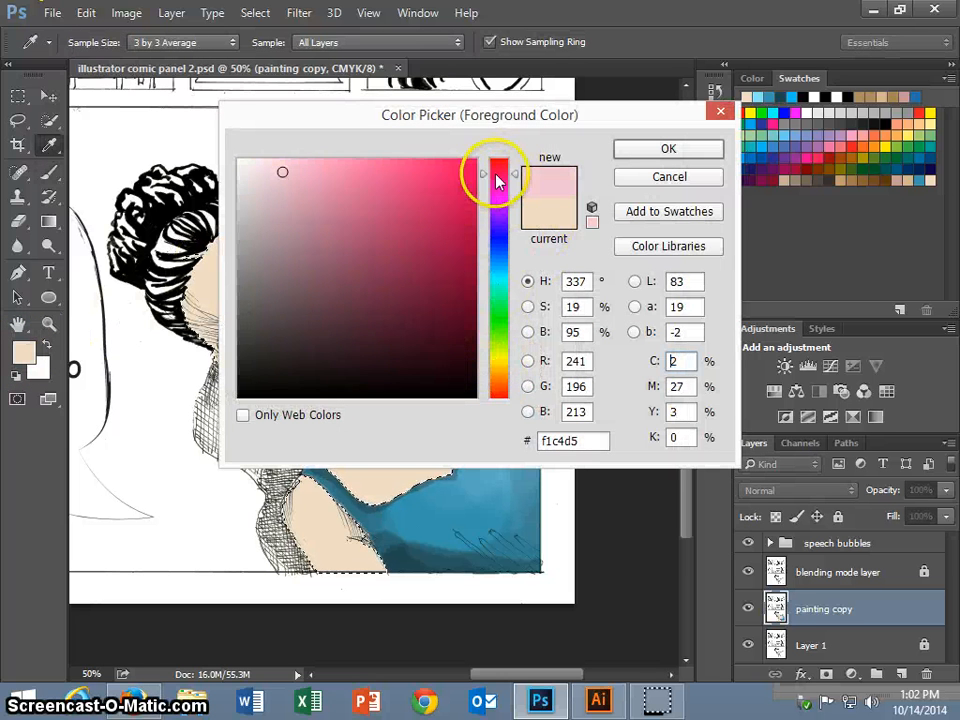
{"action": "left_click", "coordinate": [274, 170]}
{"action": "left_click", "coordinate": [637, 147]}
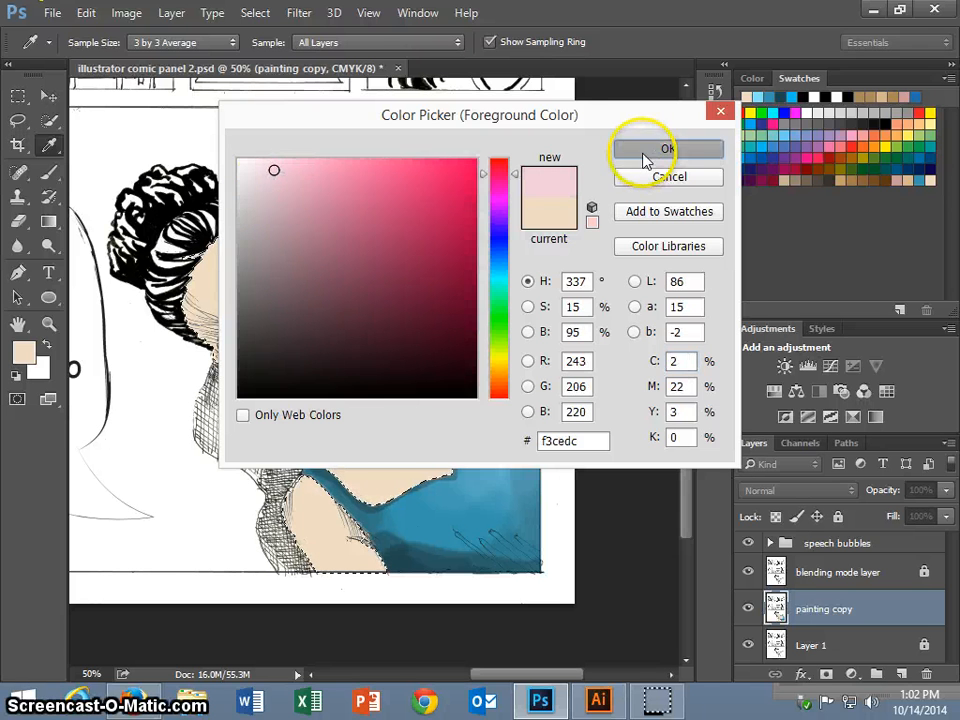
Step: Set the Brush tool to 70 px size, 22% opacity and 57% hardness
{"action": "key", "text": "b"}
{"action": "key", "text": "bracketleft"}
{"action": "key", "text": "bracketleft"}
{"action": "key", "text": "bracketleft"}
{"action": "key", "text": "bracketleft"}
{"action": "key", "text": "bracketleft"}
{"action": "key", "text": "bracketleft"}
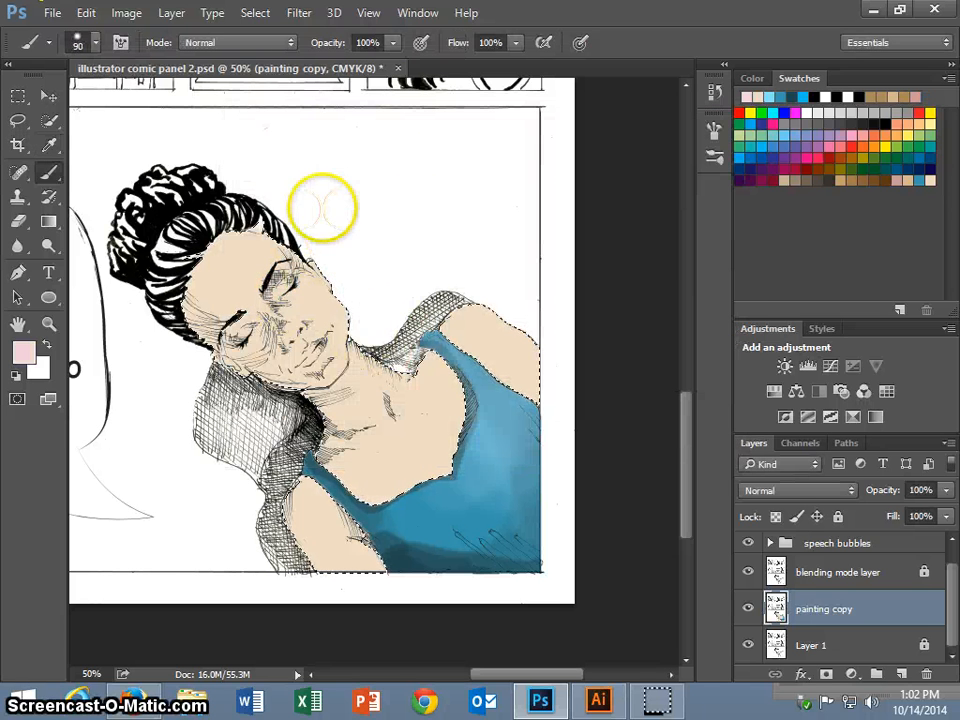
{"action": "left_click", "coordinate": [393, 42]}
{"action": "left_click", "coordinate": [318, 63]}
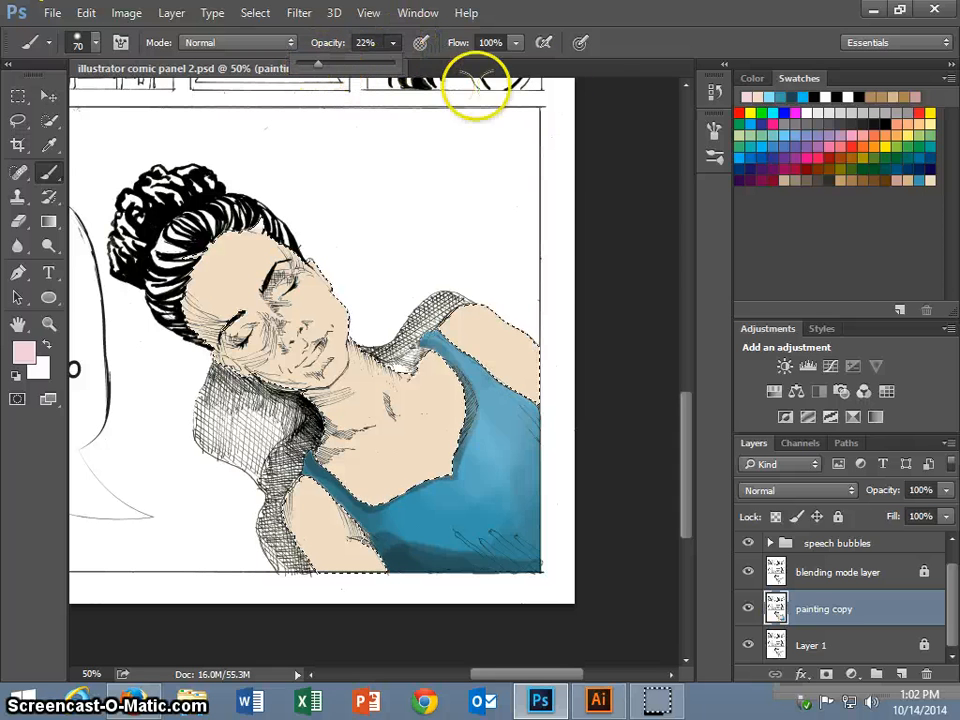
{"action": "left_click", "coordinate": [77, 42]}
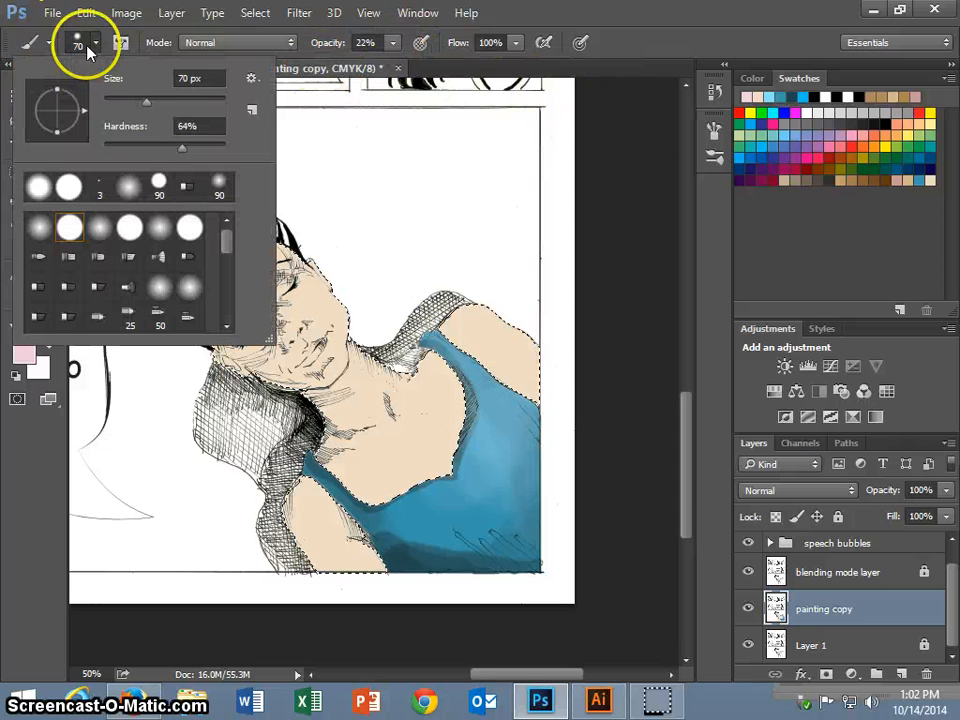
{"action": "left_click_drag", "start_coordinate": [182, 148], "coordinate": [174, 150]}
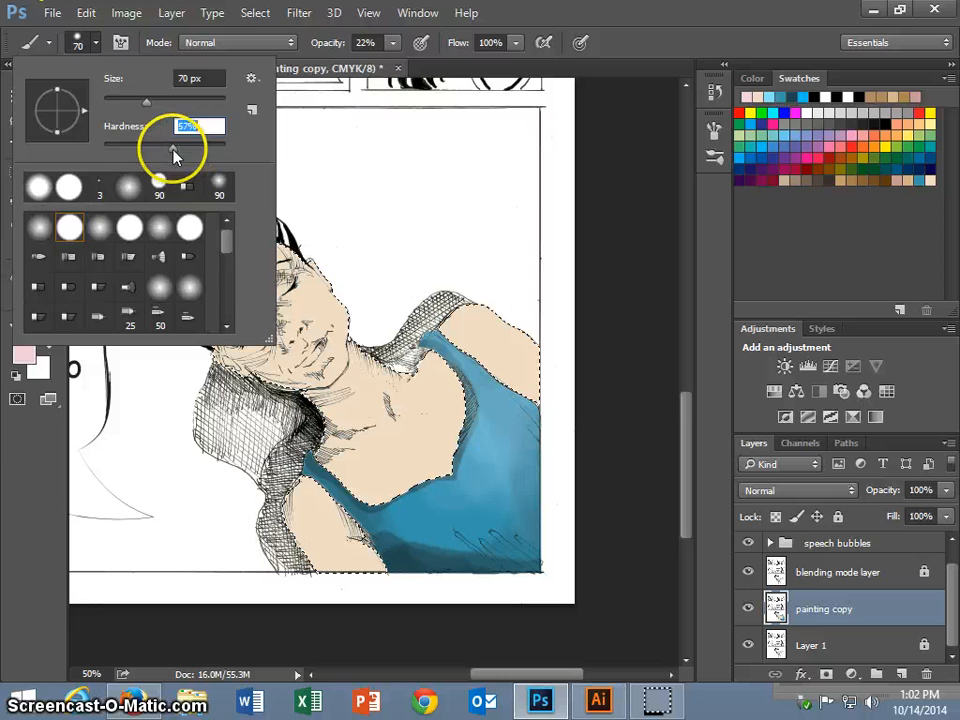
Step: Paint soft pale pink blush on both of the woman's cheeks and tint her lips with the brush reduced to 20 px
{"action": "left_click", "coordinate": [293, 283]}
{"action": "left_click_drag", "start_coordinate": [319, 287], "coordinate": [306, 280]}
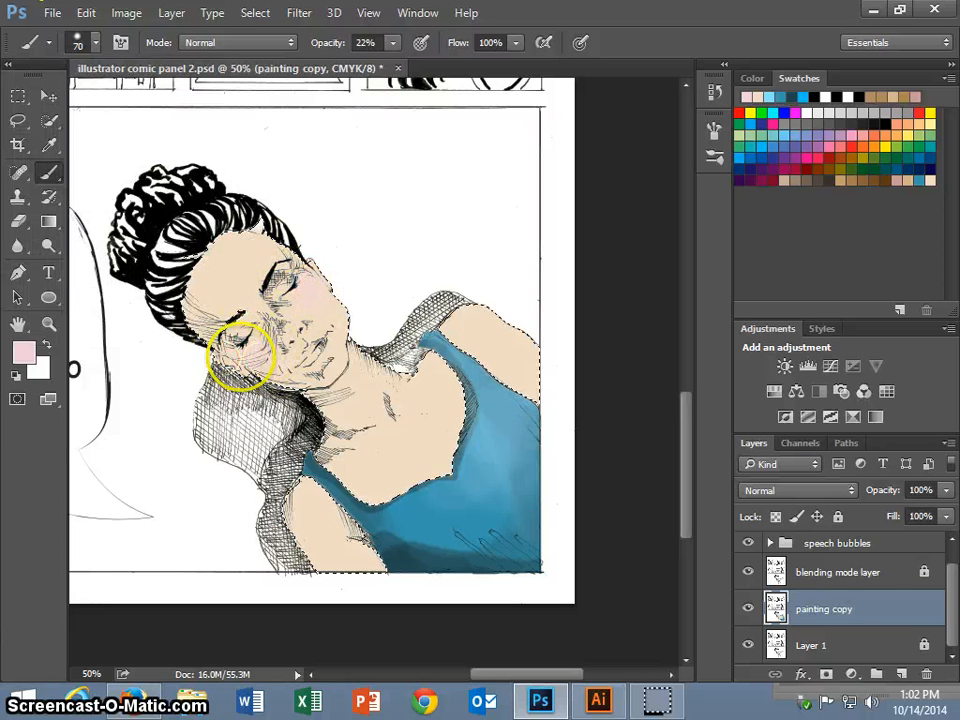
{"action": "key", "text": "bracketleft"}
{"action": "key", "text": "bracketleft"}
{"action": "key", "text": "bracketleft"}
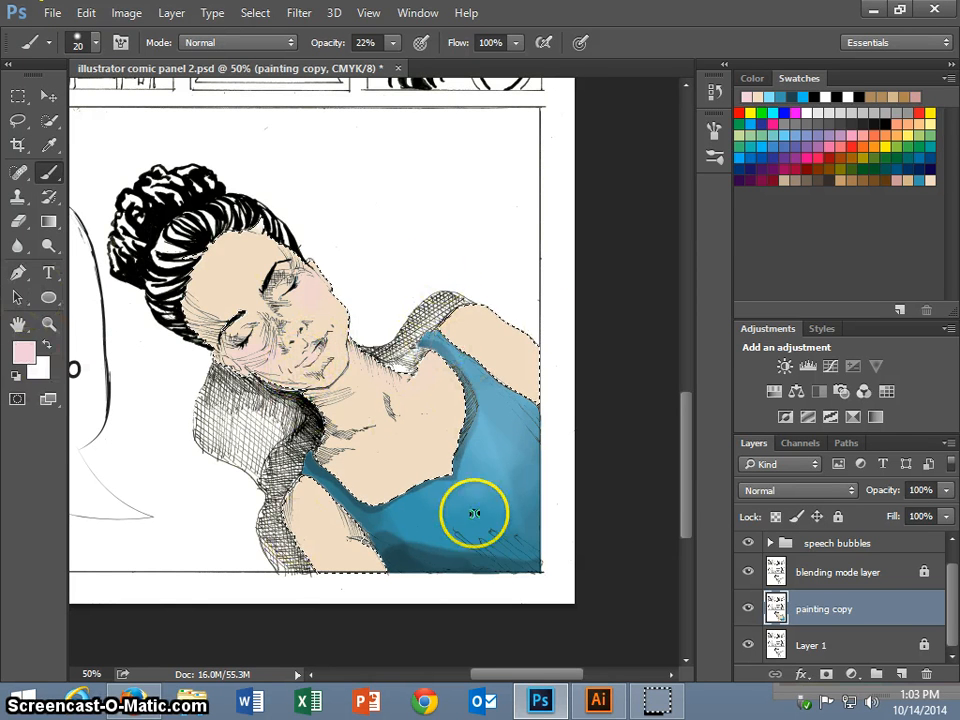
{"action": "scroll", "coordinate": [452, 471], "scroll_direction": "up", "scroll_amount": 2}
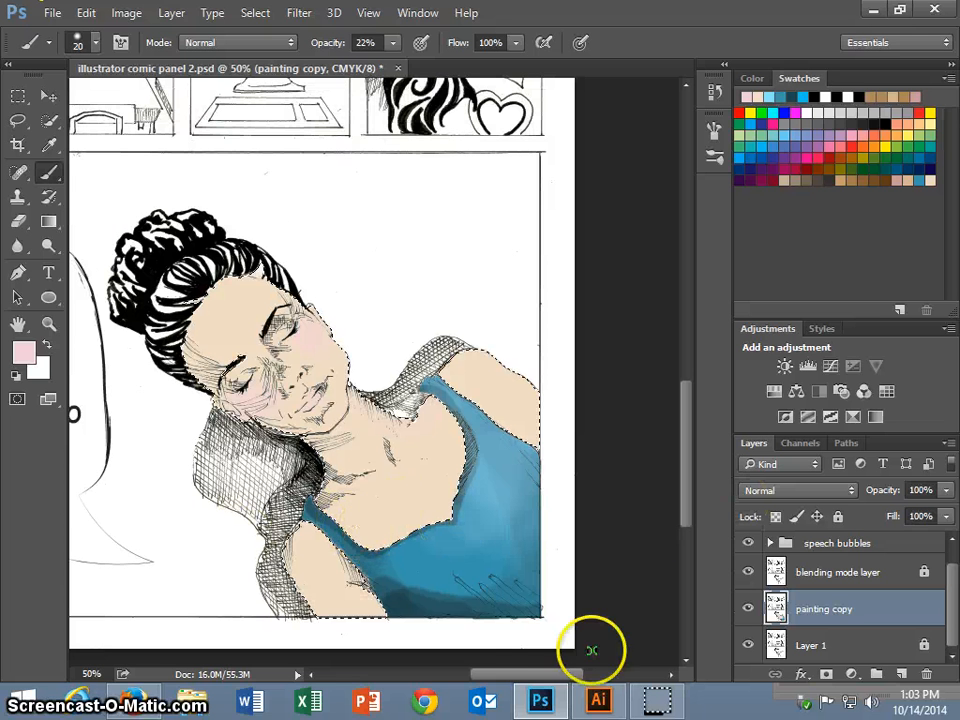
{"action": "mouse_move", "coordinate": [551, 683]}
{"action": "left_mouse_down"}
{"action": "mouse_move", "coordinate": [511, 681]}
{"action": "mouse_move", "coordinate": [550, 682]}
{"action": "mouse_move", "coordinate": [533, 680]}
{"action": "left_mouse_up"}
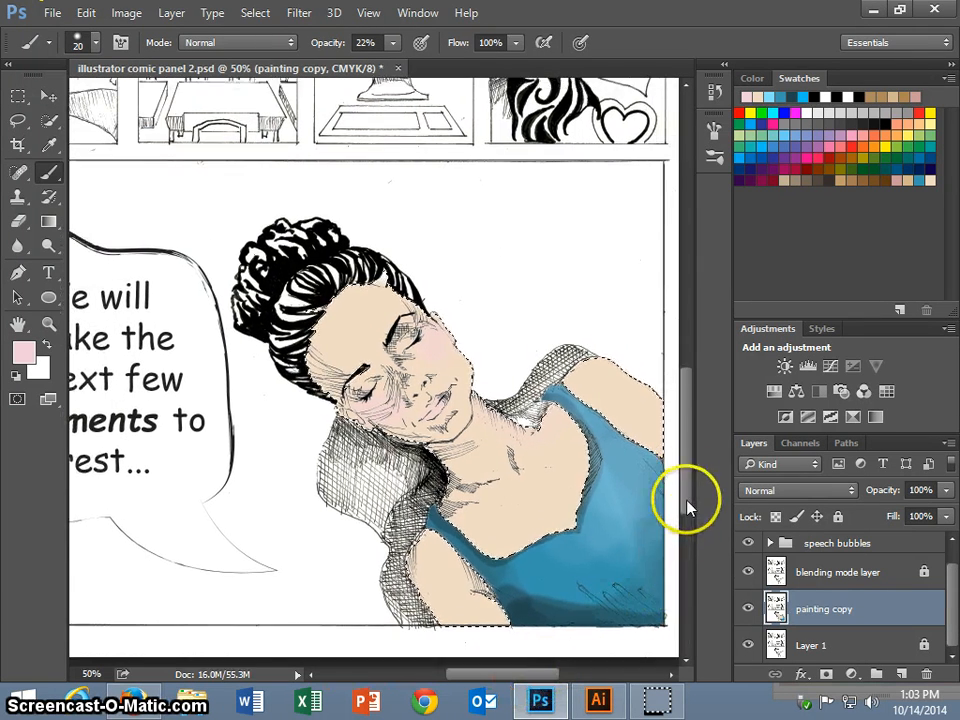